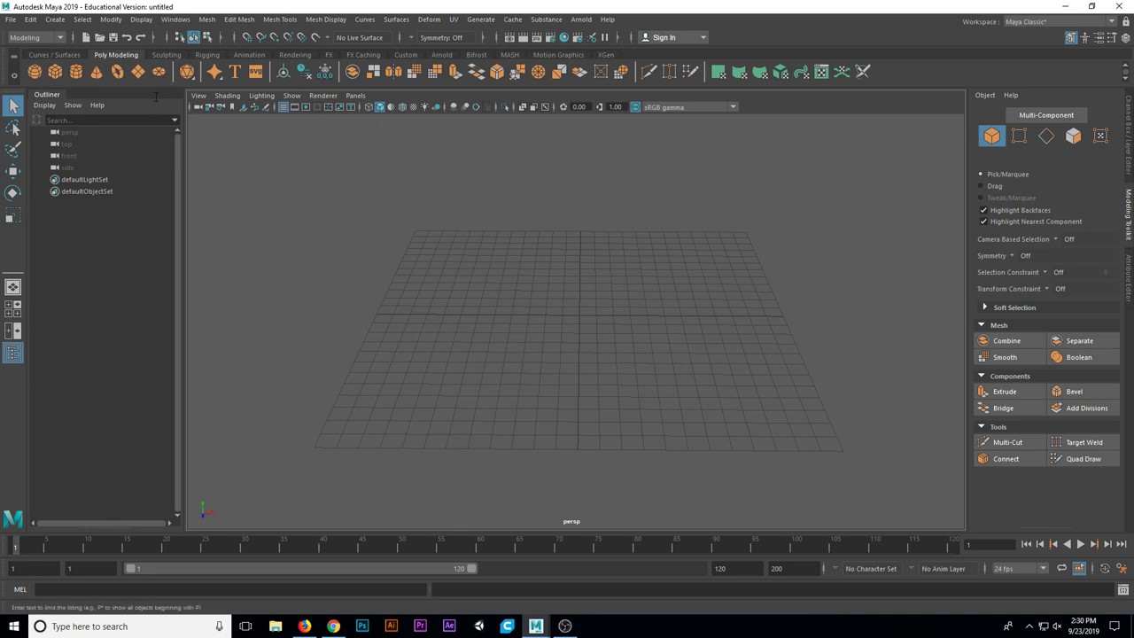
Draw a long, thin polygon cube across the front half of the grid as a flat rectangular slab.
{"action": "left_click", "coordinate": [52, 71]}
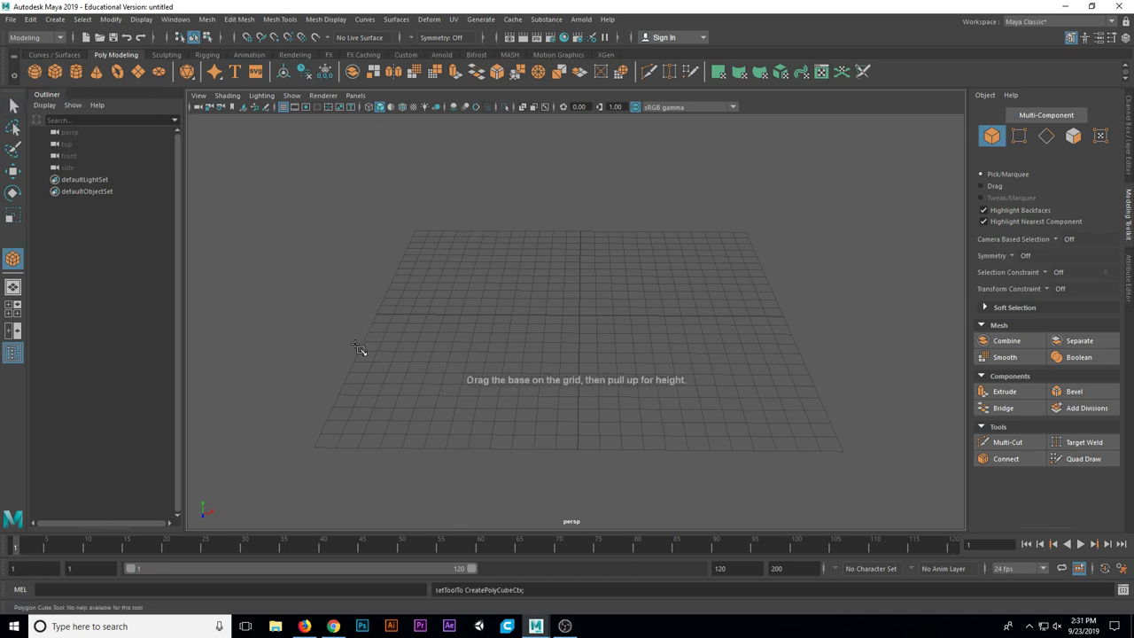
{"action": "left_click_drag", "start_coordinate": [356, 344], "coordinate": [846, 410]}
{"action": "mouse_move", "coordinate": [846, 410]}
{"action": "left_mouse_down"}
{"action": "mouse_move", "coordinate": [840, 402]}
{"action": "mouse_move", "coordinate": [837, 433]}
{"action": "mouse_move", "coordinate": [837, 422]}
{"action": "left_mouse_up"}
{"action": "left_click_drag", "start_coordinate": [671, 413], "coordinate": [615, 371], "text": "alt"}
{"action": "left_click_drag", "start_coordinate": [525, 374], "coordinate": [571, 339], "text": "alt"}
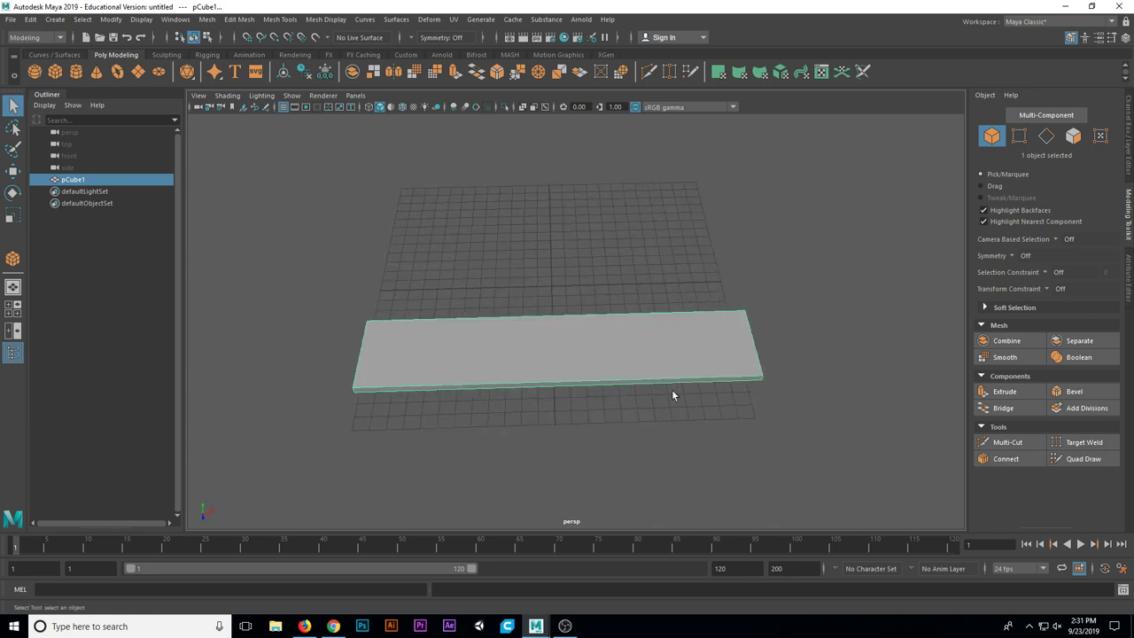
{"action": "mouse_move", "coordinate": [695, 335]}
{"action": "left_mouse_down", "text": "alt"}
{"action": "mouse_move", "coordinate": [676, 337]}
{"action": "mouse_move", "coordinate": [684, 333]}
{"action": "left_mouse_up", "text": "alt"}
{"action": "left_click_drag", "start_coordinate": [714, 368], "coordinate": [755, 360], "text": "alt"}
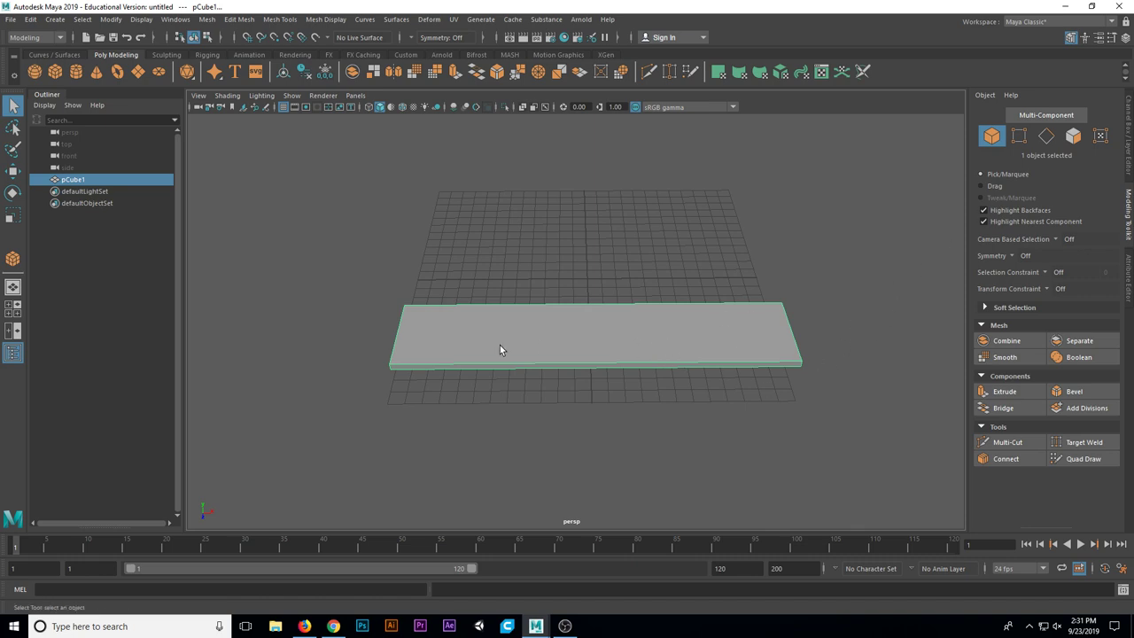
Insert an edge loop across the slab with Multi-Cut, about 30% of its length in from the +X end.
{"action": "left_click", "coordinate": [1008, 442]}
{"action": "left_click", "coordinate": [802, 362]}
{"action": "key", "text": "ctrl+z"}
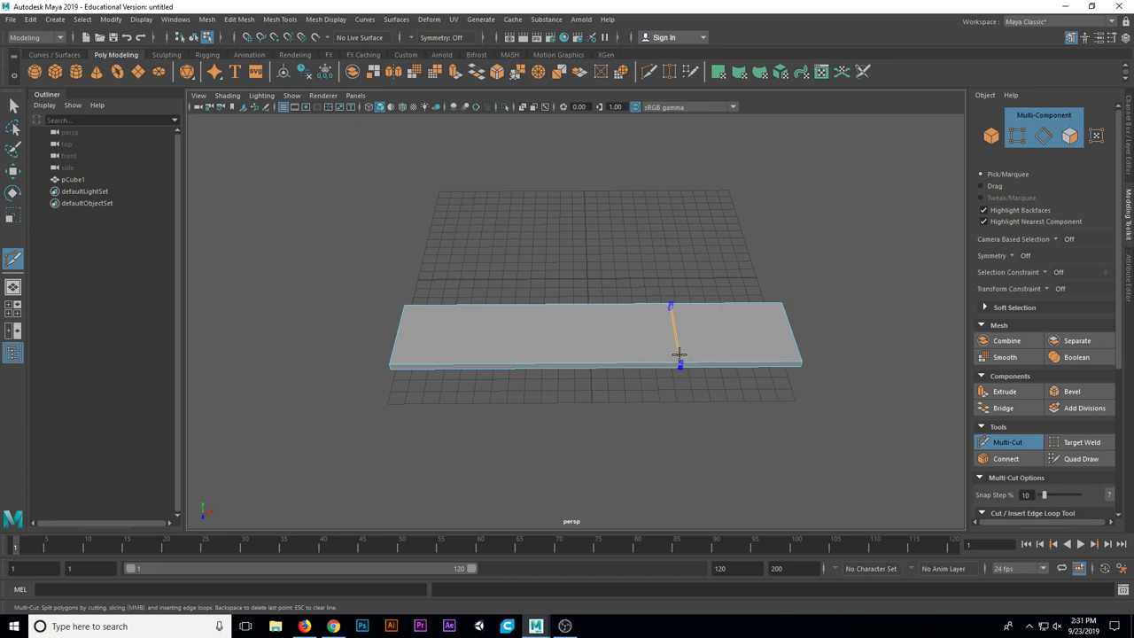
{"action": "left_click", "coordinate": [676, 355], "text": "ctrl"}
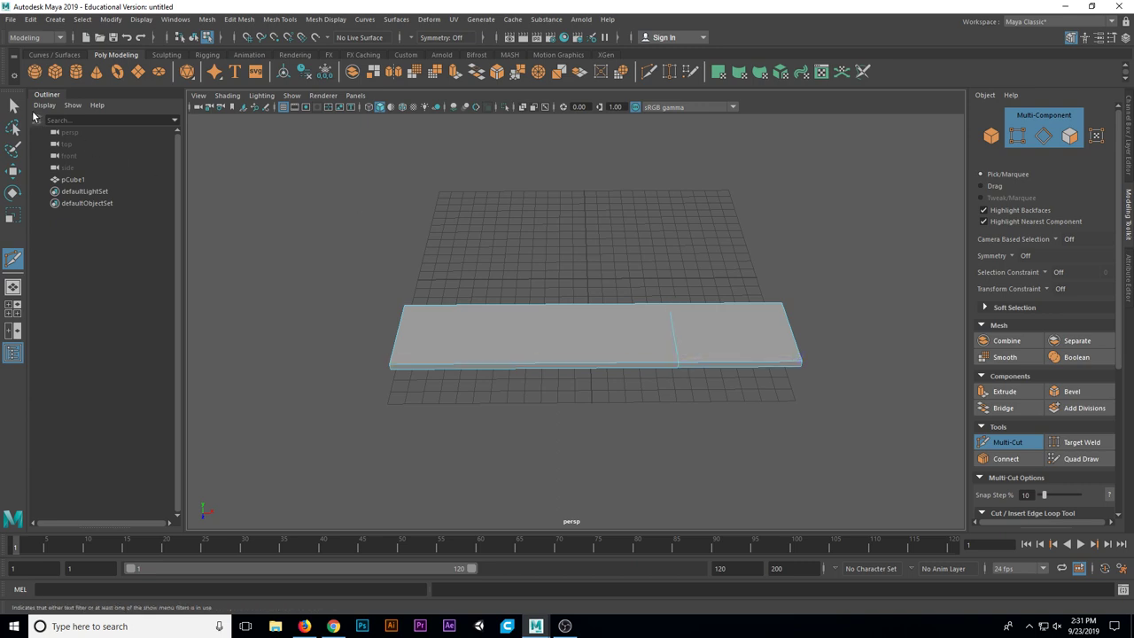
{"action": "key", "text": "q"}
Select the top and bottom faces of the slab's short +X section.
{"action": "left_click_drag", "start_coordinate": [709, 370], "coordinate": [711, 317], "text": "alt"}
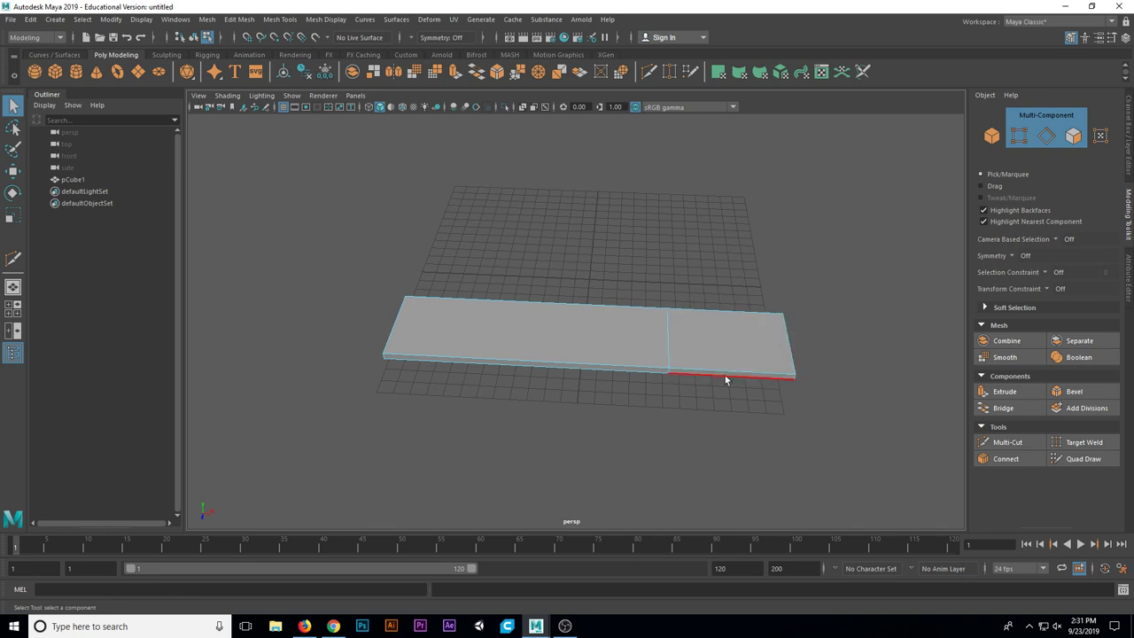
{"action": "left_click_drag", "start_coordinate": [768, 404], "coordinate": [754, 374], "text": "alt"}
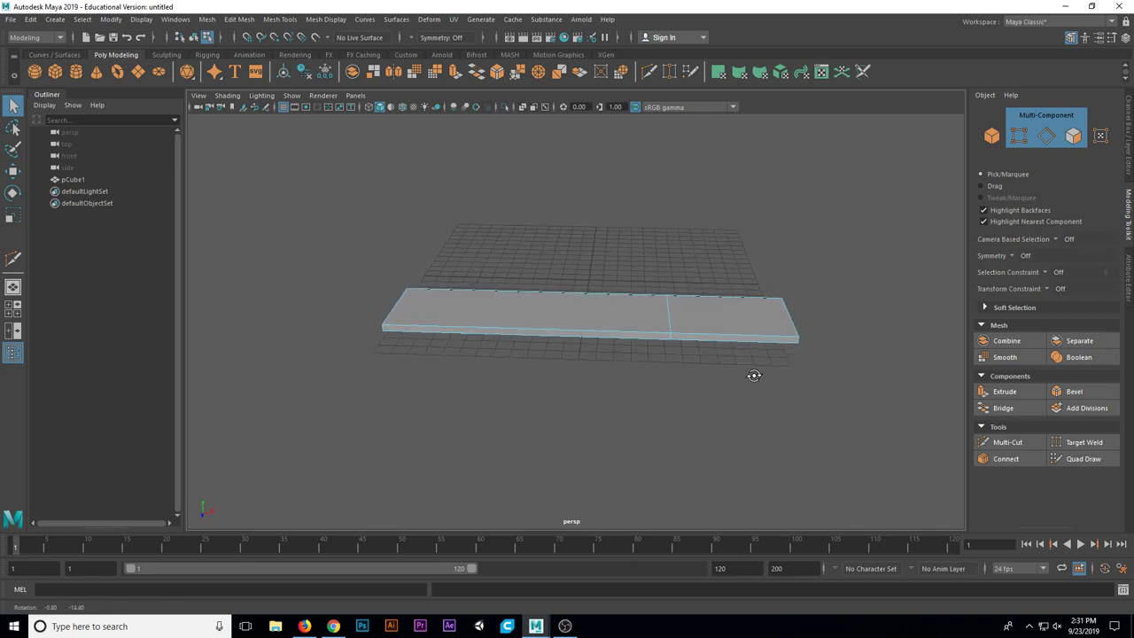
{"action": "middle_click_drag", "start_coordinate": [748, 357], "coordinate": [647, 372], "text": "alt"}
{"action": "scroll", "coordinate": [671, 381], "scroll_direction": "up", "scroll_amount": 5}
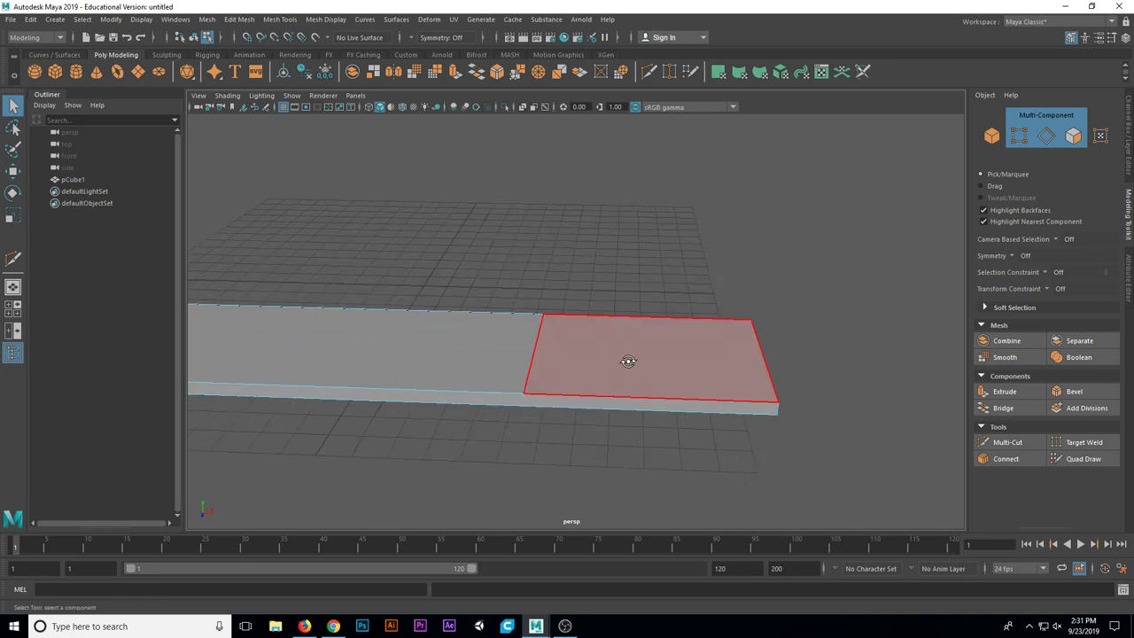
{"action": "scroll", "coordinate": [628, 364], "scroll_direction": "up", "scroll_amount": 2}
{"action": "left_click", "coordinate": [626, 357]}
{"action": "left_click", "coordinate": [684, 433], "text": "shift"}
{"action": "left_click_drag", "start_coordinate": [684, 433], "coordinate": [626, 377], "text": "alt"}
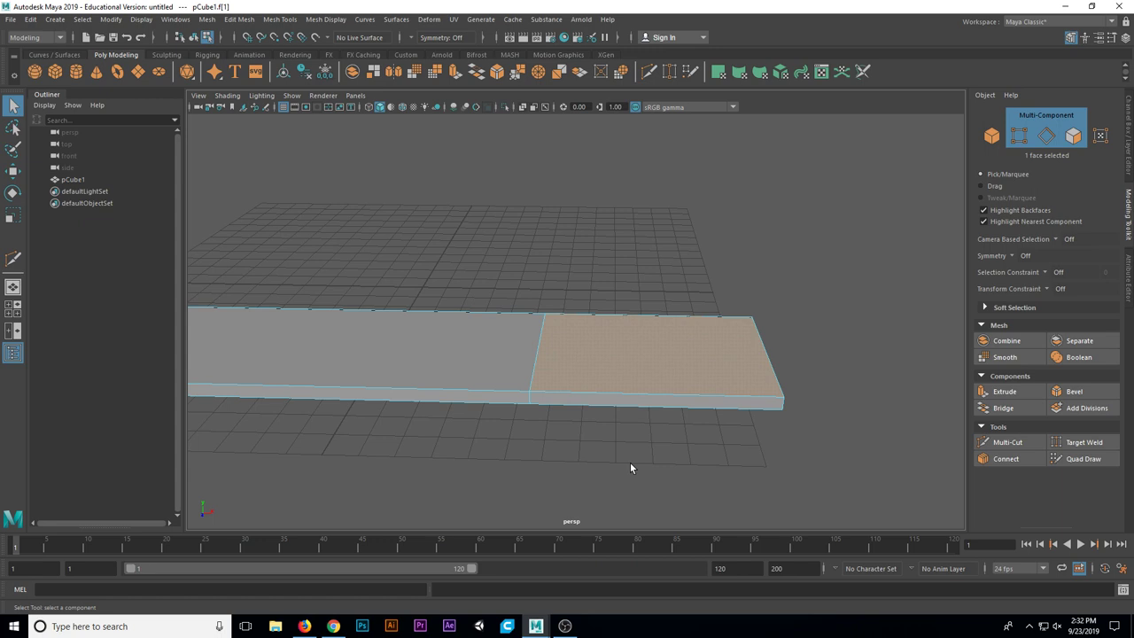
{"action": "left_click_drag", "start_coordinate": [630, 464], "coordinate": [630, 389], "text": "alt"}
Extrude the two selected faces and scale them uniformly inward to leave a rim around the bowl section.
{"action": "key", "text": "ctrl+e"}
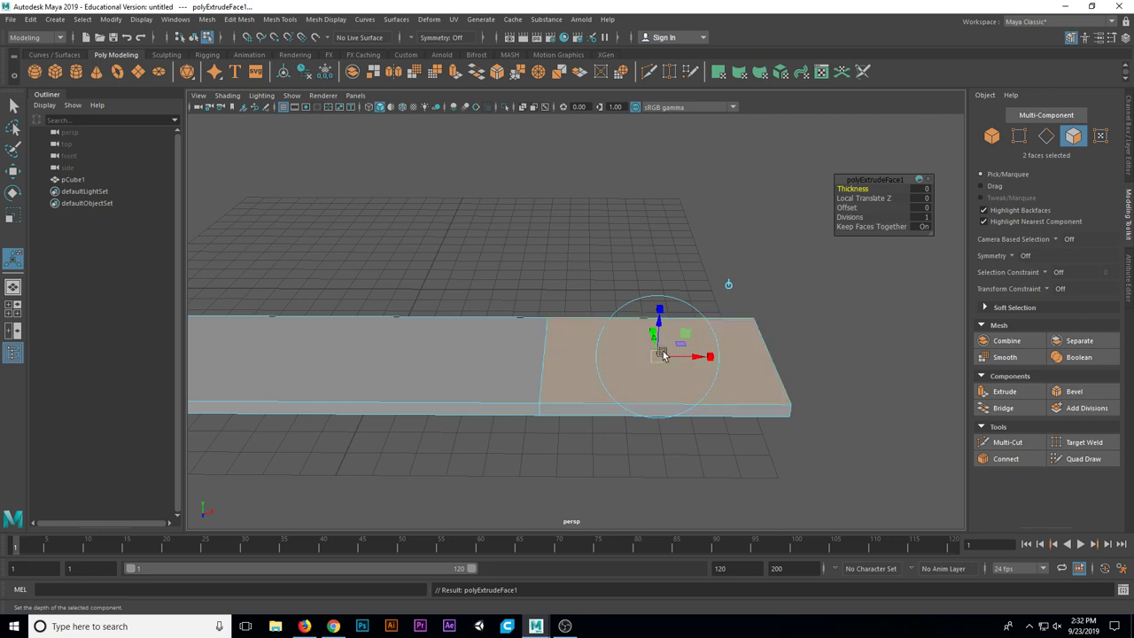
{"action": "key", "text": "r"}
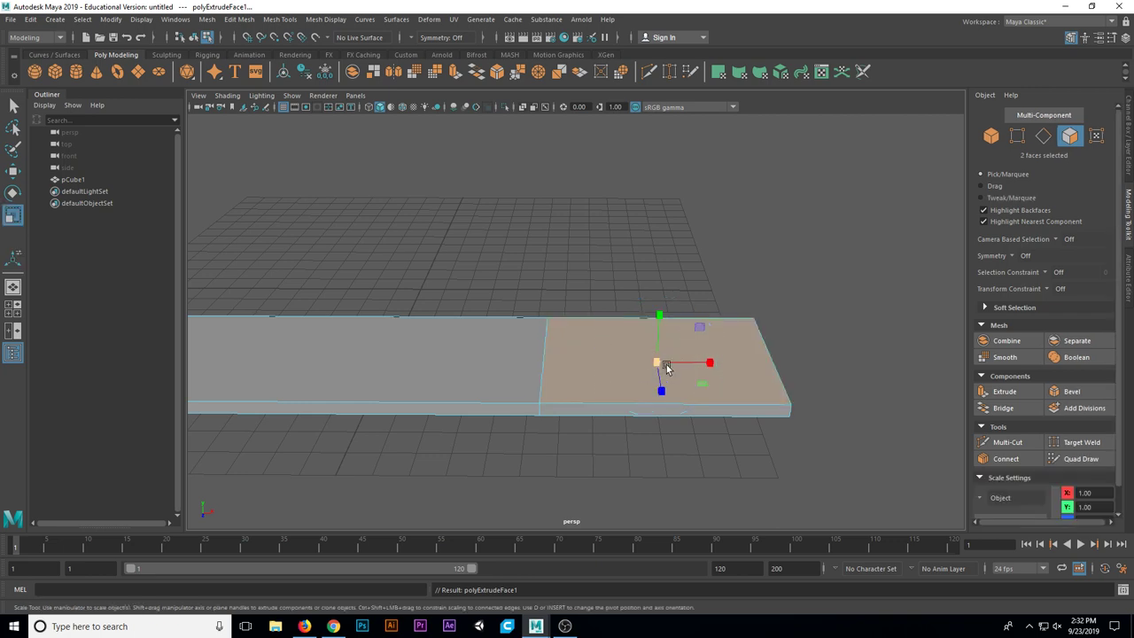
{"action": "left_click_drag", "start_coordinate": [669, 381], "coordinate": [603, 362], "text": "alt"}
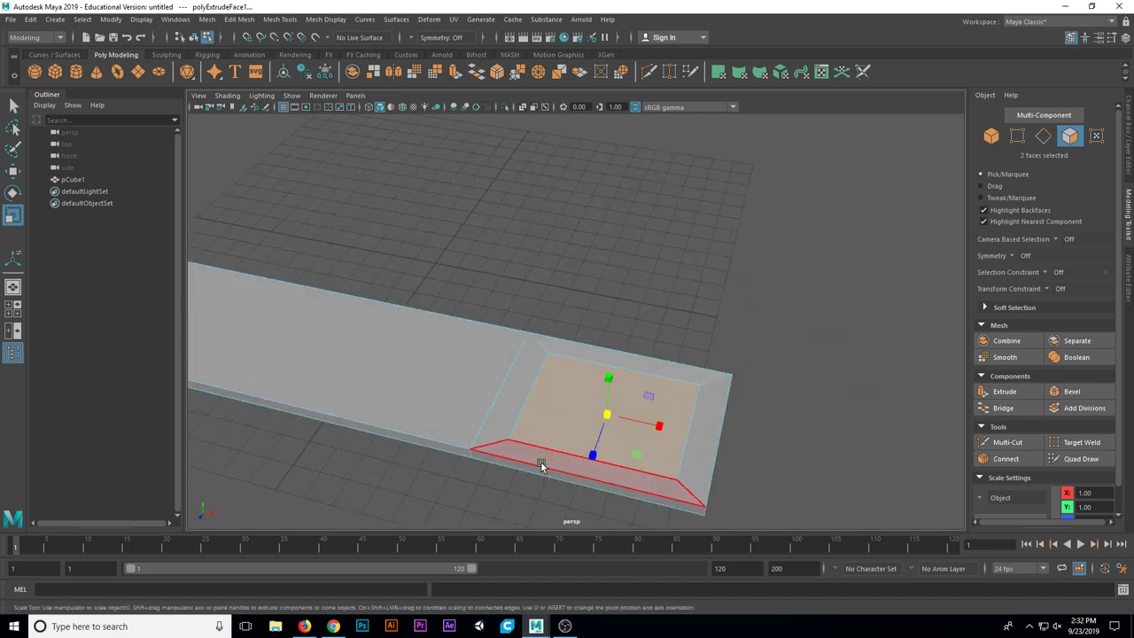
Move the inset faces down to about Y -0.56 to form the recessed bowl, and clear the selection.
{"action": "mouse_move", "coordinate": [659, 452]}
{"action": "left_mouse_down", "text": "alt"}
{"action": "mouse_move", "coordinate": [648, 448]}
{"action": "mouse_move", "coordinate": [663, 430]}
{"action": "left_mouse_up", "text": "alt"}
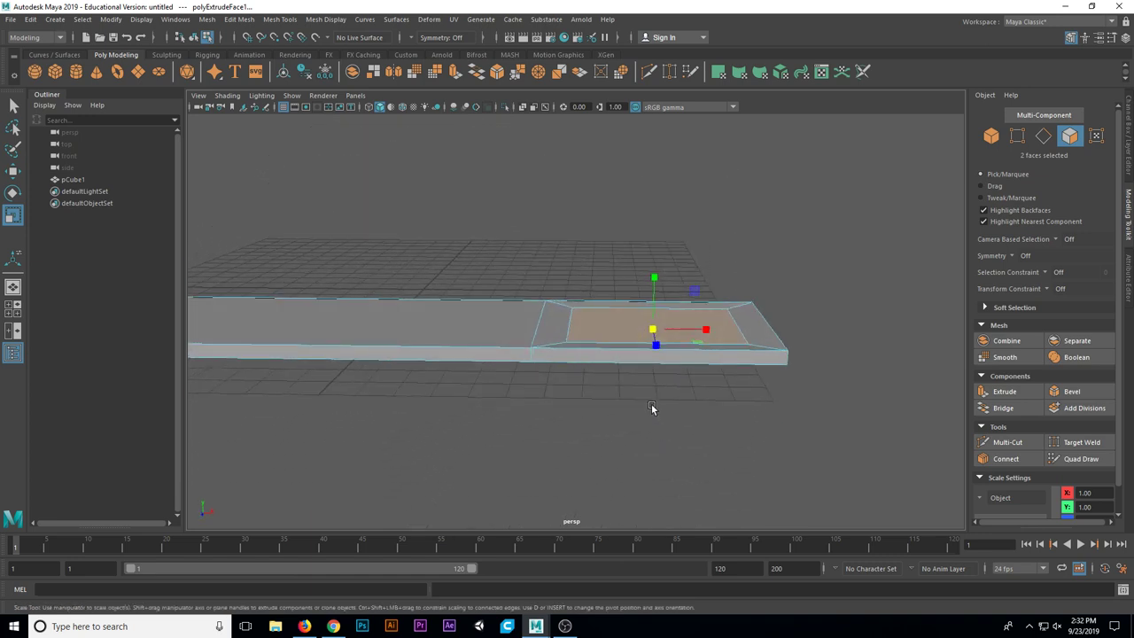
{"action": "key", "text": "w"}
{"action": "left_click_drag", "start_coordinate": [654, 280], "coordinate": [657, 312]}
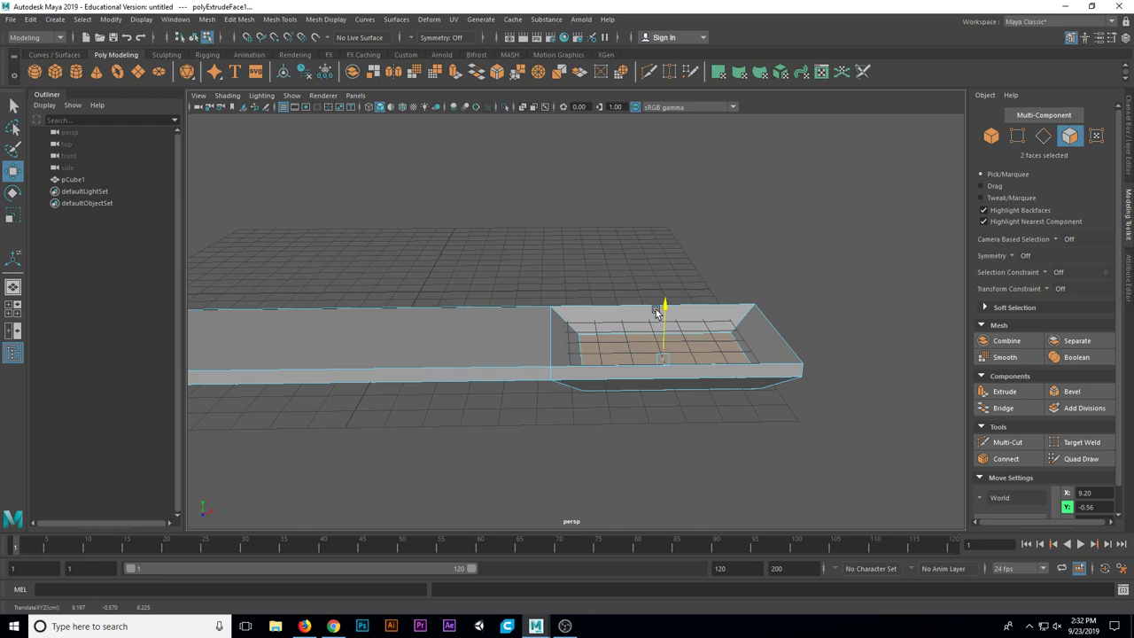
{"action": "left_click_drag", "start_coordinate": [653, 372], "coordinate": [725, 341], "text": "alt"}
{"action": "key", "text": "q"}
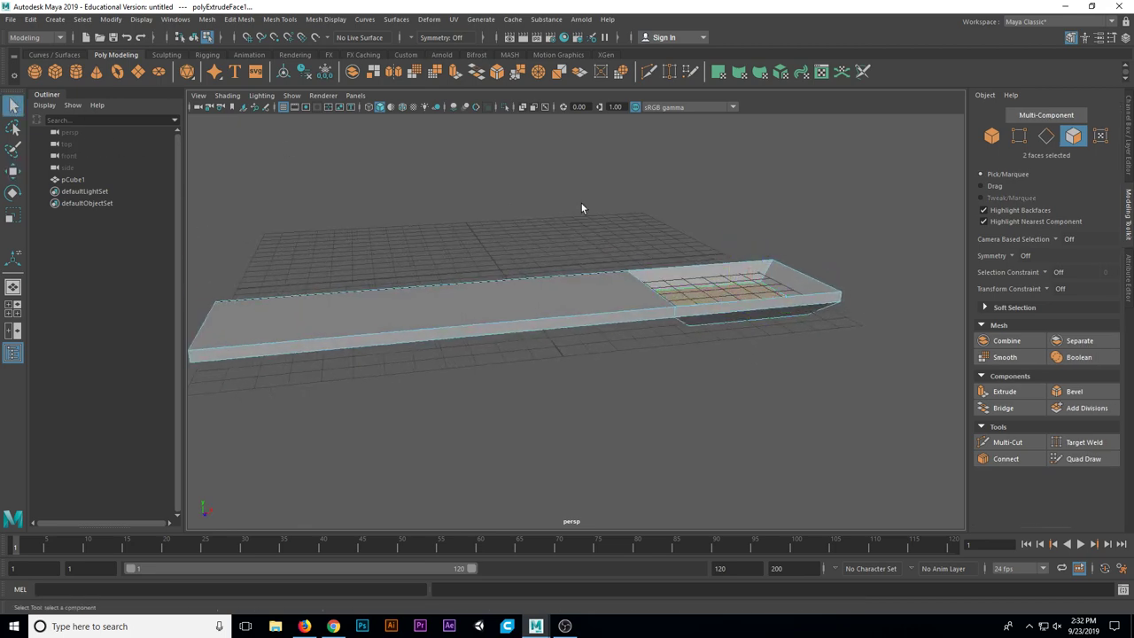
{"action": "left_click", "coordinate": [581, 203]}
Insert a second edge loop across the slab with Multi-Cut, just behind the bowl on the handle side.
{"action": "left_click_drag", "start_coordinate": [664, 304], "coordinate": [646, 335], "text": "alt"}
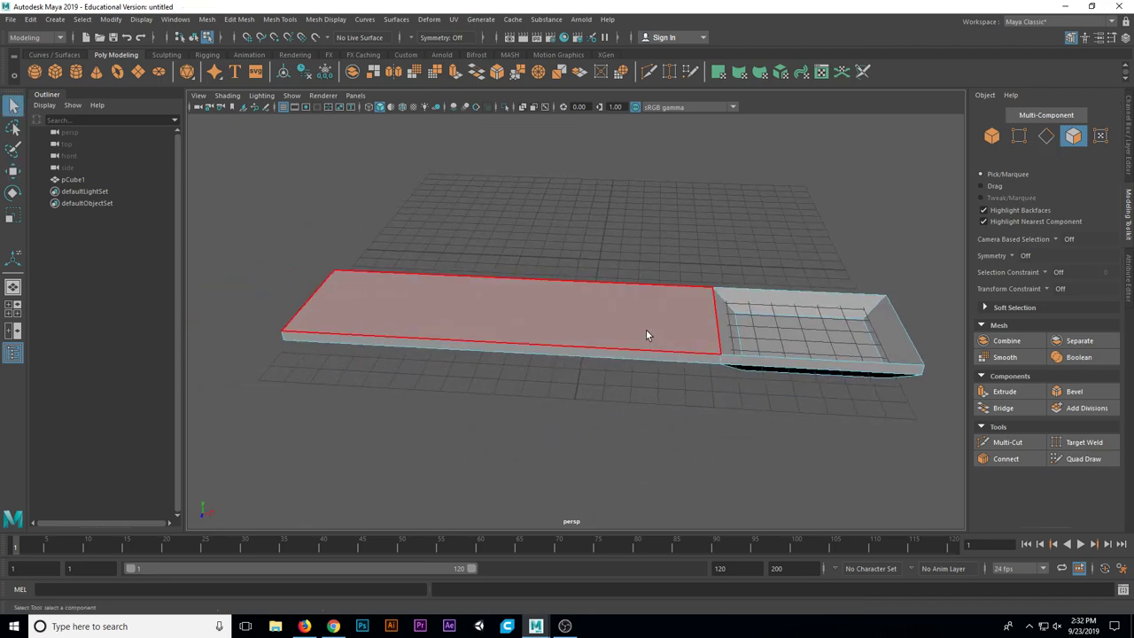
{"action": "left_click", "coordinate": [1007, 442]}
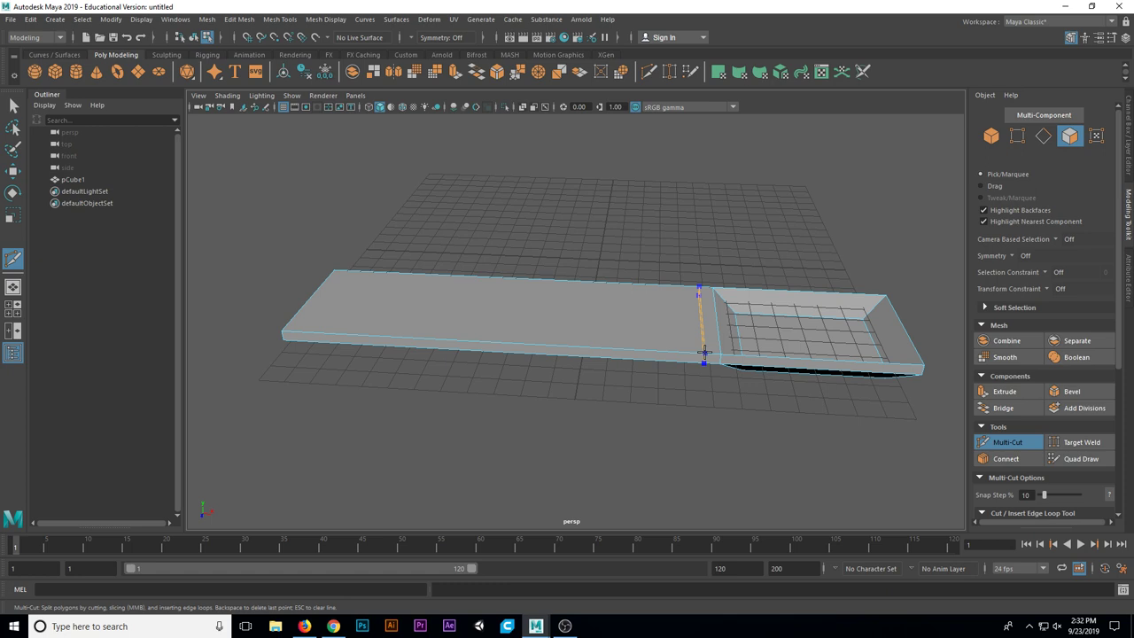
{"action": "left_click", "coordinate": [701, 353], "text": "ctrl"}
{"action": "left_click", "coordinate": [12, 105]}
Select all faces of the long handle section and narrow them along Z to a scale of about 0.38.
{"action": "right_click_drag", "start_coordinate": [421, 300], "coordinate": [406, 331]}
{"action": "left_click_drag", "start_coordinate": [283, 216], "coordinate": [581, 450]}
{"action": "key", "text": "r"}
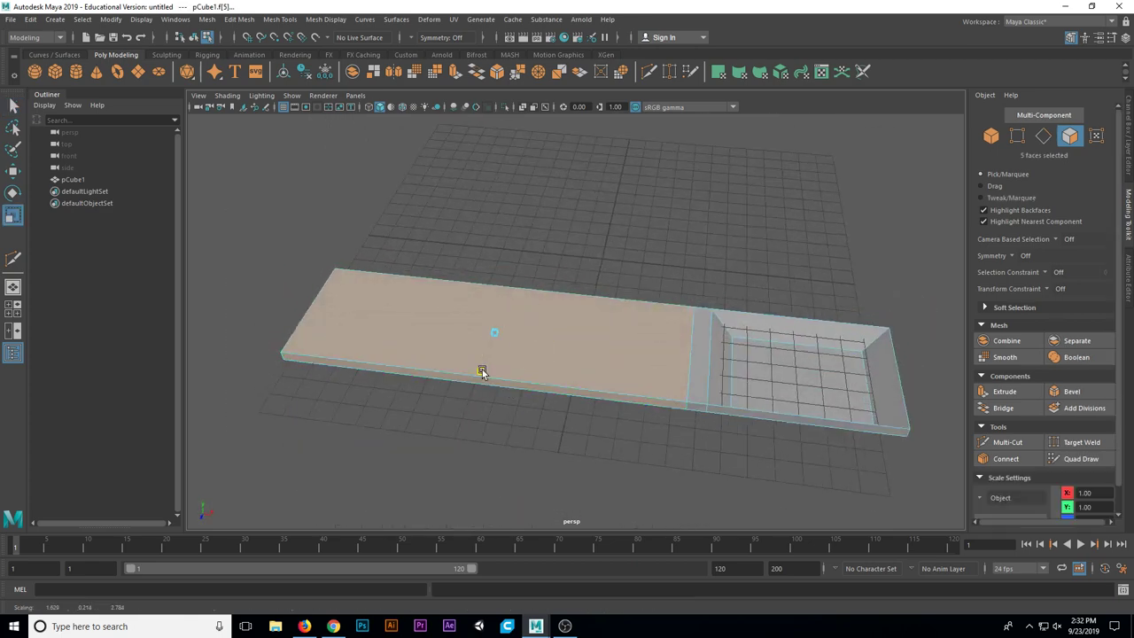
{"action": "left_click_drag", "start_coordinate": [481, 370], "coordinate": [489, 341]}
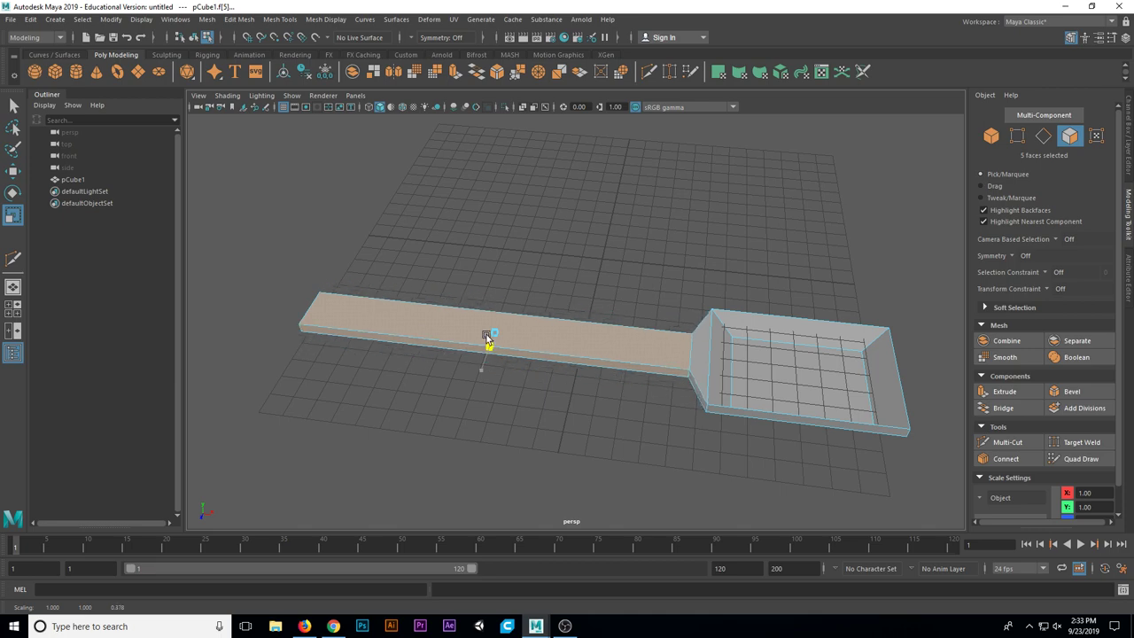
{"action": "mouse_move", "coordinate": [673, 391]}
{"action": "left_mouse_down", "text": "alt"}
{"action": "mouse_move", "coordinate": [541, 369]}
{"action": "mouse_move", "coordinate": [642, 351]}
{"action": "mouse_move", "coordinate": [762, 381]}
{"action": "mouse_move", "coordinate": [692, 390]}
{"action": "left_mouse_up", "text": "alt"}
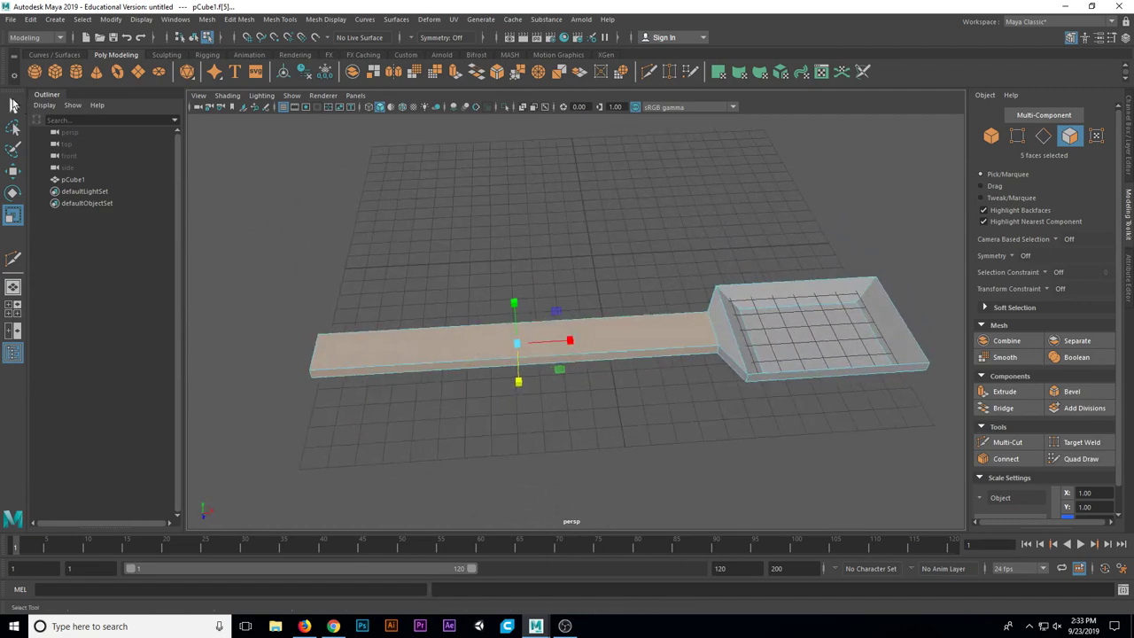
Return the mesh to object mode and turn on its smooth preview.
{"action": "key", "text": "q"}
{"action": "right_click_drag", "start_coordinate": [674, 326], "coordinate": [736, 296]}
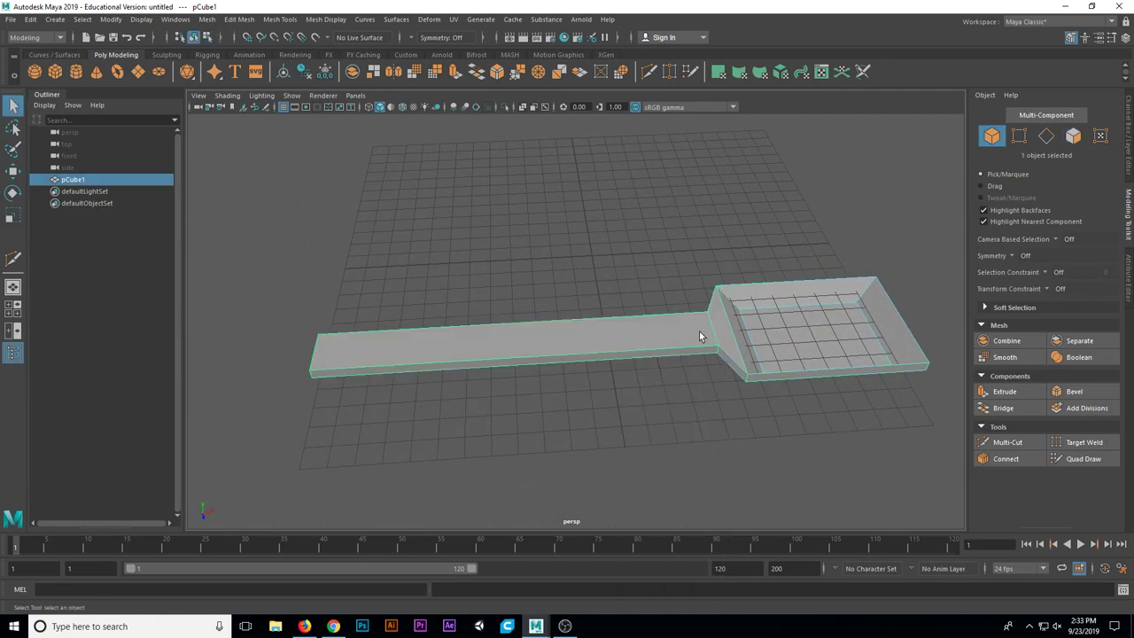
{"action": "left_click_drag", "start_coordinate": [699, 331], "coordinate": [683, 395], "text": "alt"}
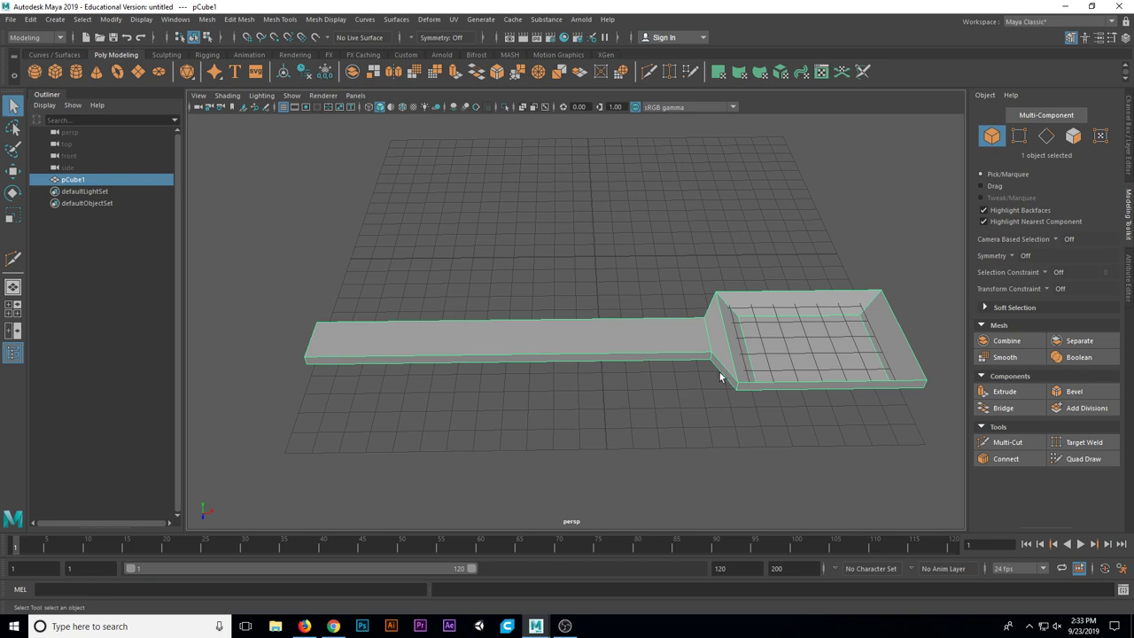
{"action": "key", "text": "3"}
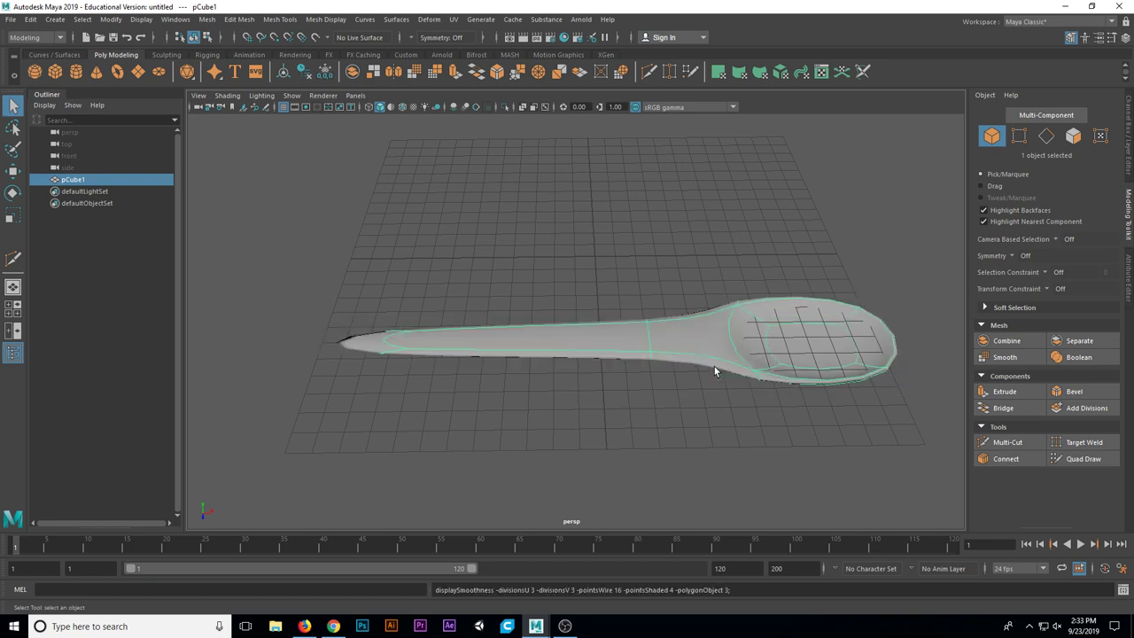
{"action": "left_click_drag", "start_coordinate": [742, 385], "coordinate": [616, 410], "text": "alt"}
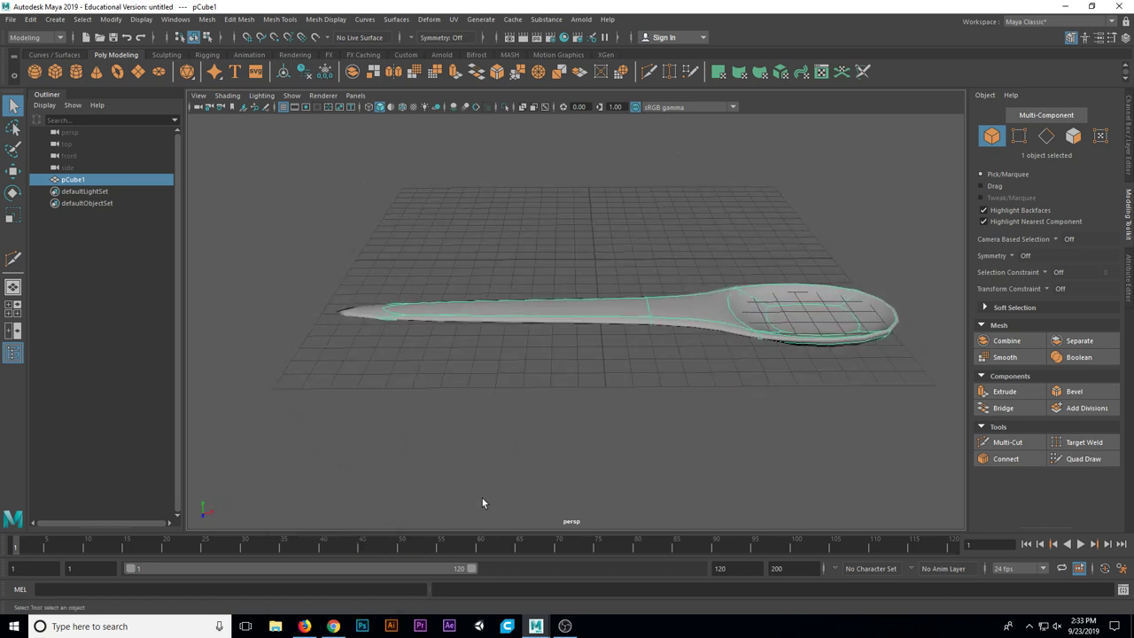
{"action": "left_click_drag", "start_coordinate": [627, 374], "coordinate": [626, 359], "text": "alt"}
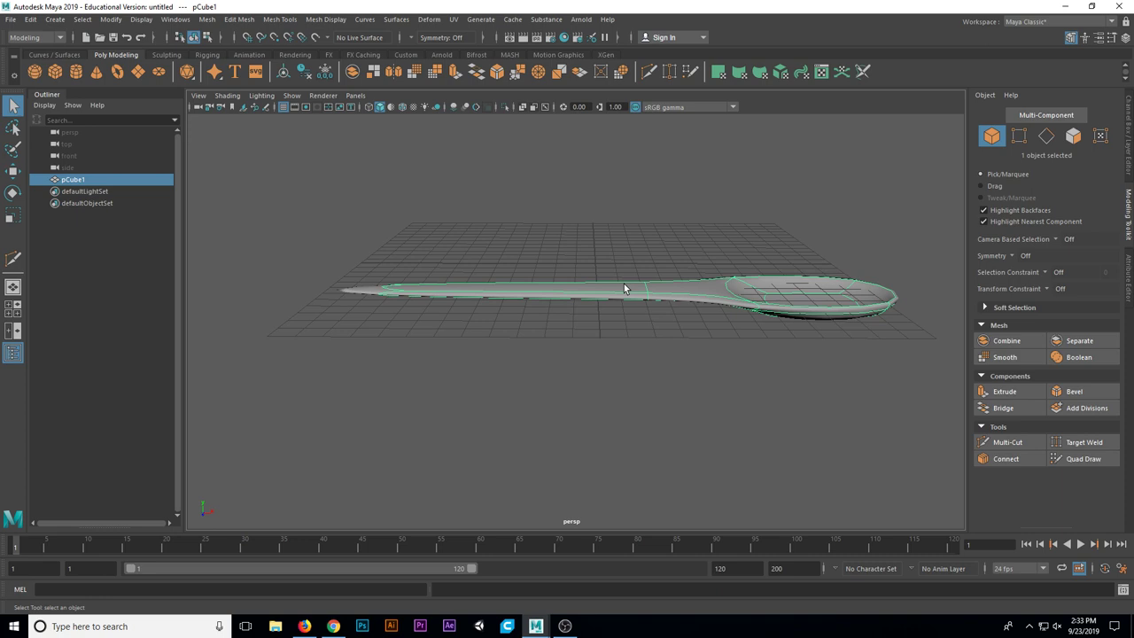
Select the four vertices of the edge loop where the handle meets the bowl and raise them to about Y 2.49.
{"action": "right_click_drag", "start_coordinate": [663, 289], "coordinate": [604, 289]}
{"action": "left_click_drag", "start_coordinate": [639, 312], "coordinate": [669, 324], "text": "alt"}
{"action": "key", "text": "w"}
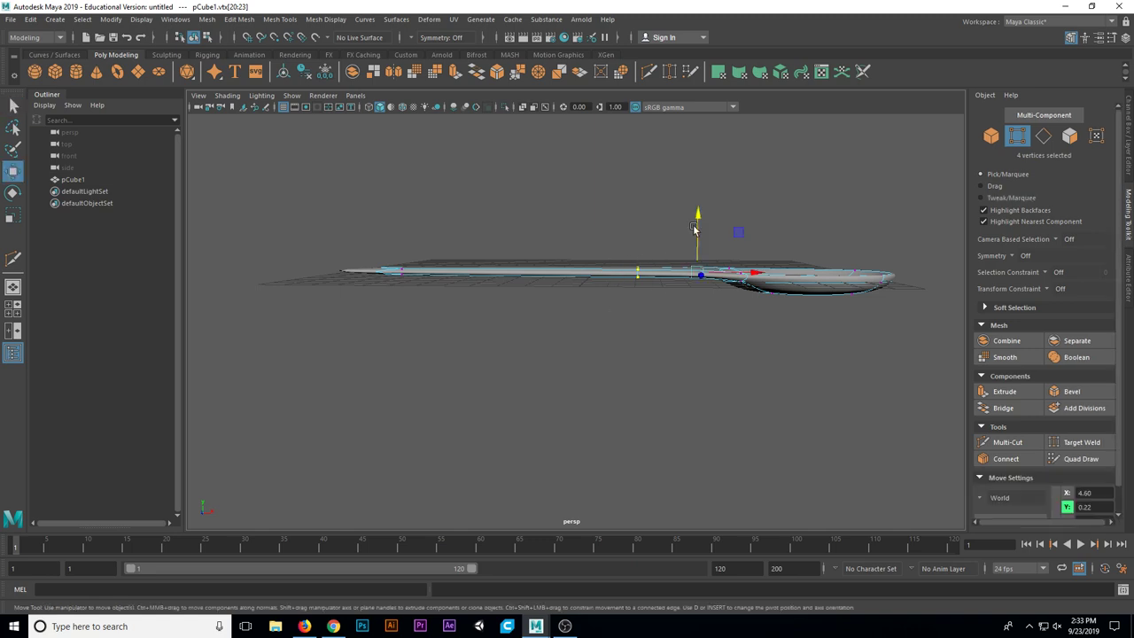
{"action": "left_click_drag", "start_coordinate": [697, 215], "coordinate": [792, 257]}
{"action": "key", "text": "ctrl+z"}
{"action": "left_click_drag", "start_coordinate": [782, 333], "coordinate": [745, 321], "text": "alt"}
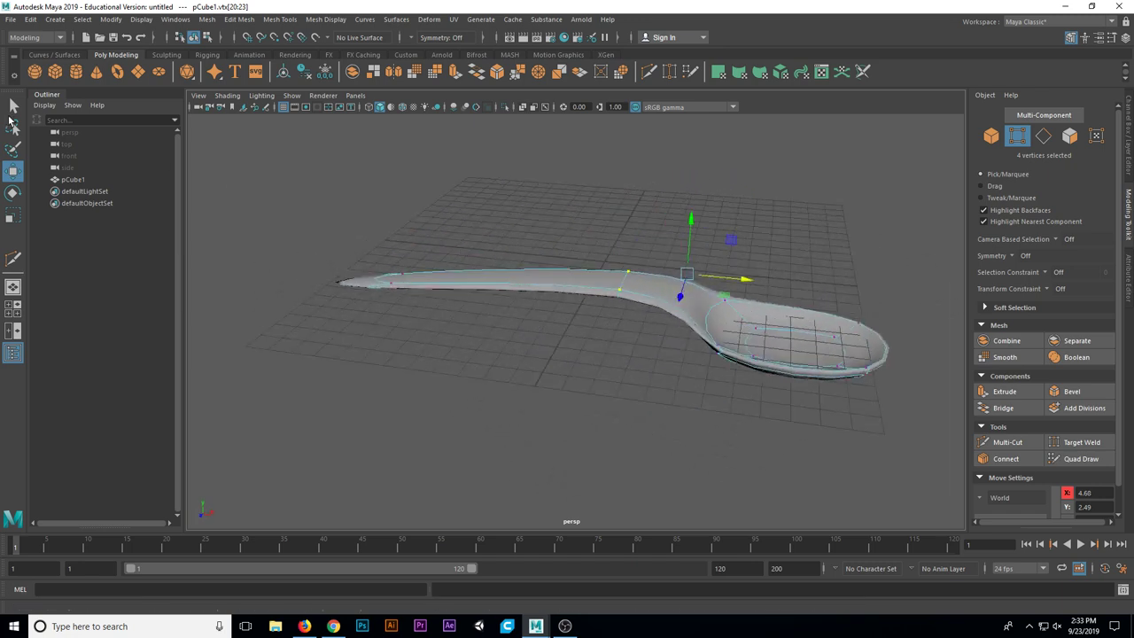
Select the eight vertices at the bowl's front tip and raise them to about Y 1.31.
{"action": "key", "text": "q"}
{"action": "left_click_drag", "start_coordinate": [471, 286], "coordinate": [771, 269], "text": "alt"}
{"action": "right_click_drag", "start_coordinate": [771, 270], "coordinate": [833, 254]}
{"action": "left_click_drag", "start_coordinate": [833, 255], "coordinate": [772, 295], "text": "alt"}
{"action": "right_click_drag", "start_coordinate": [773, 296], "coordinate": [744, 297]}
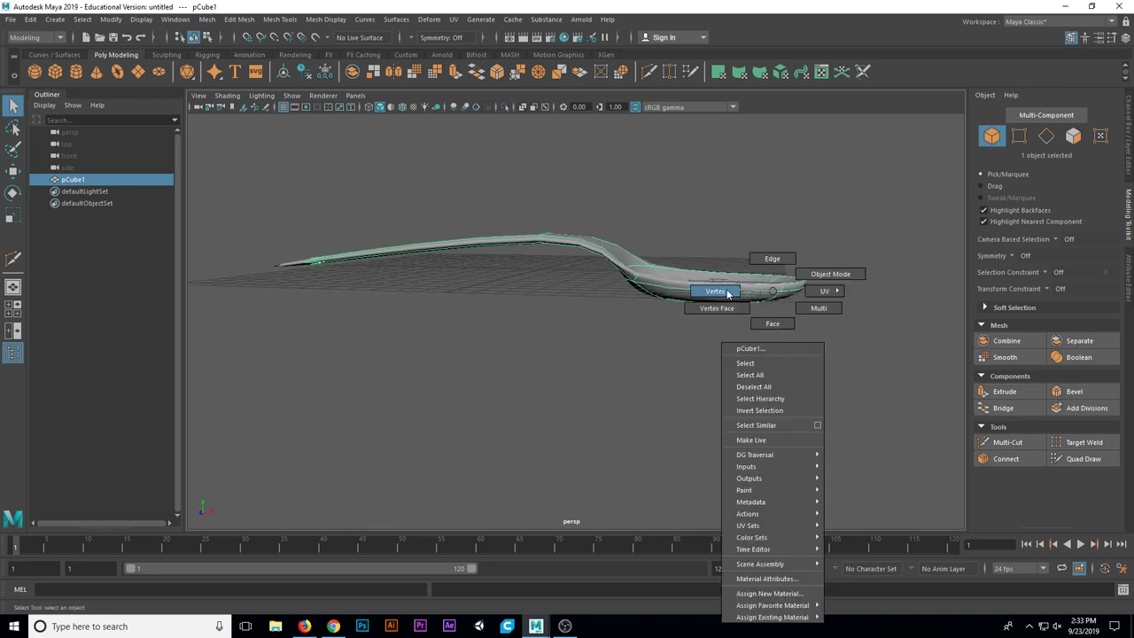
{"action": "right_click_drag", "start_coordinate": [727, 294], "coordinate": [728, 294]}
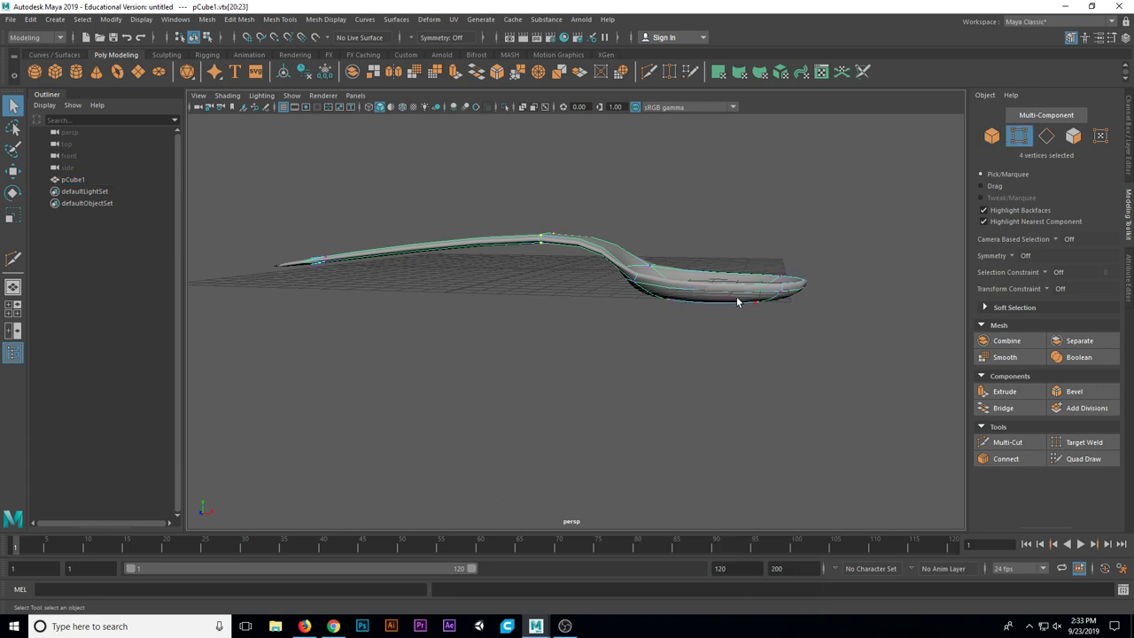
{"action": "left_click_drag", "start_coordinate": [739, 299], "coordinate": [768, 296], "text": "alt"}
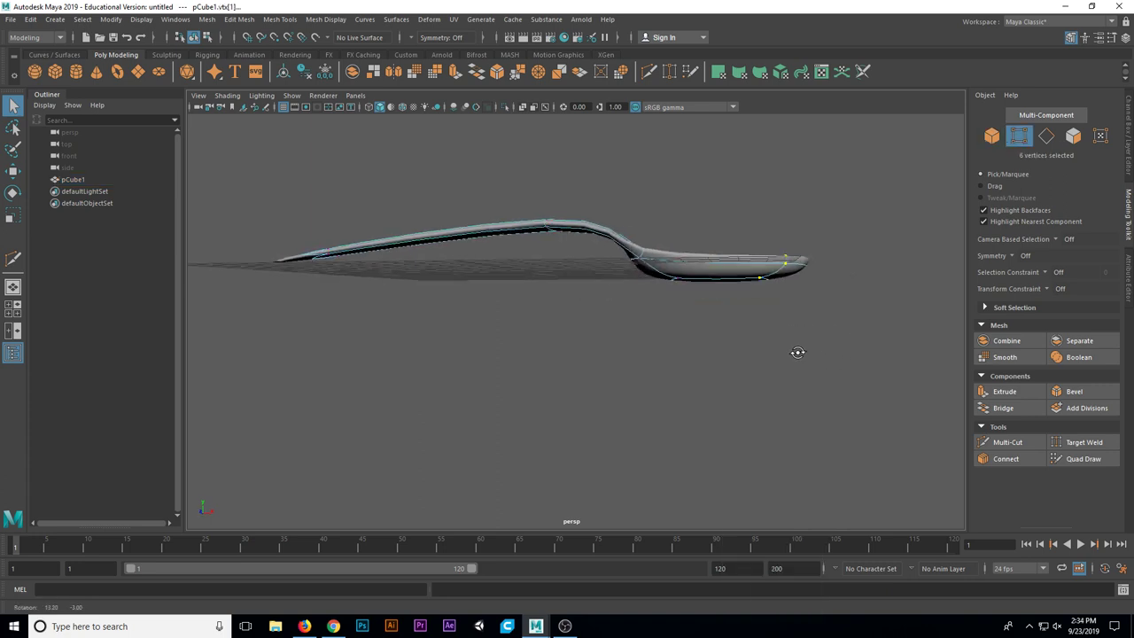
{"action": "left_click_drag", "start_coordinate": [797, 352], "coordinate": [823, 359], "text": "alt"}
{"action": "key", "text": "w"}
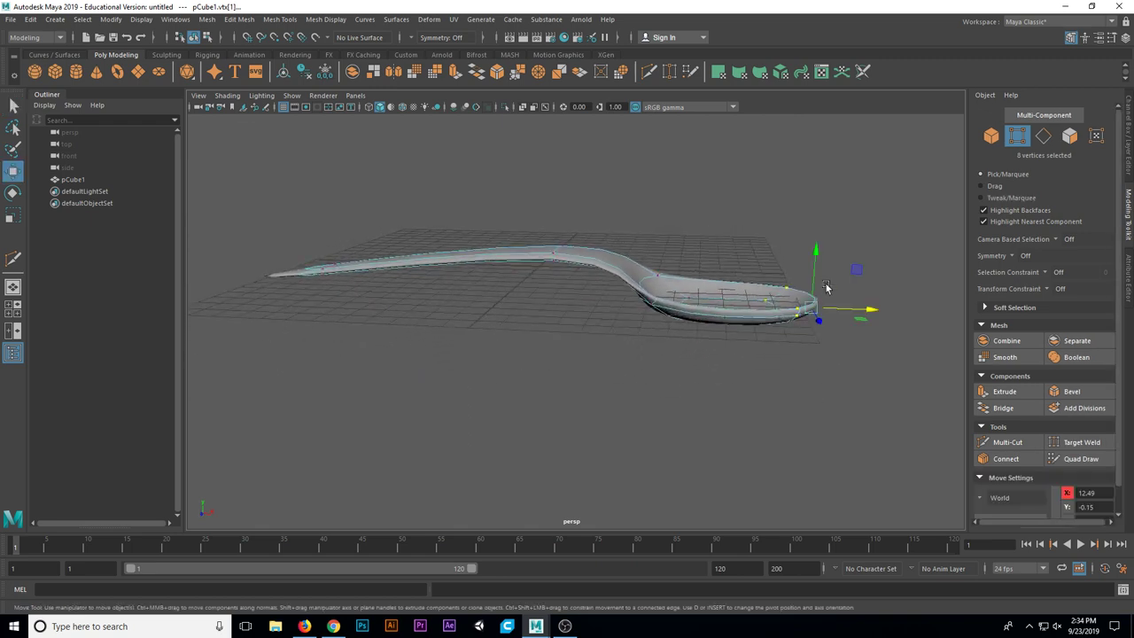
{"action": "left_click_drag", "start_coordinate": [816, 254], "coordinate": [811, 205], "text": "alt"}
{"action": "mouse_move", "coordinate": [756, 257]}
{"action": "left_mouse_down", "text": "alt"}
{"action": "mouse_move", "coordinate": [749, 245]}
{"action": "mouse_move", "coordinate": [760, 262]}
{"action": "left_mouse_up", "text": "alt"}
Select the four vertices at the front end of the bowl's inner floor and lower them slightly along Y.
{"action": "left_click_drag", "start_coordinate": [823, 328], "coordinate": [808, 369], "text": "alt"}
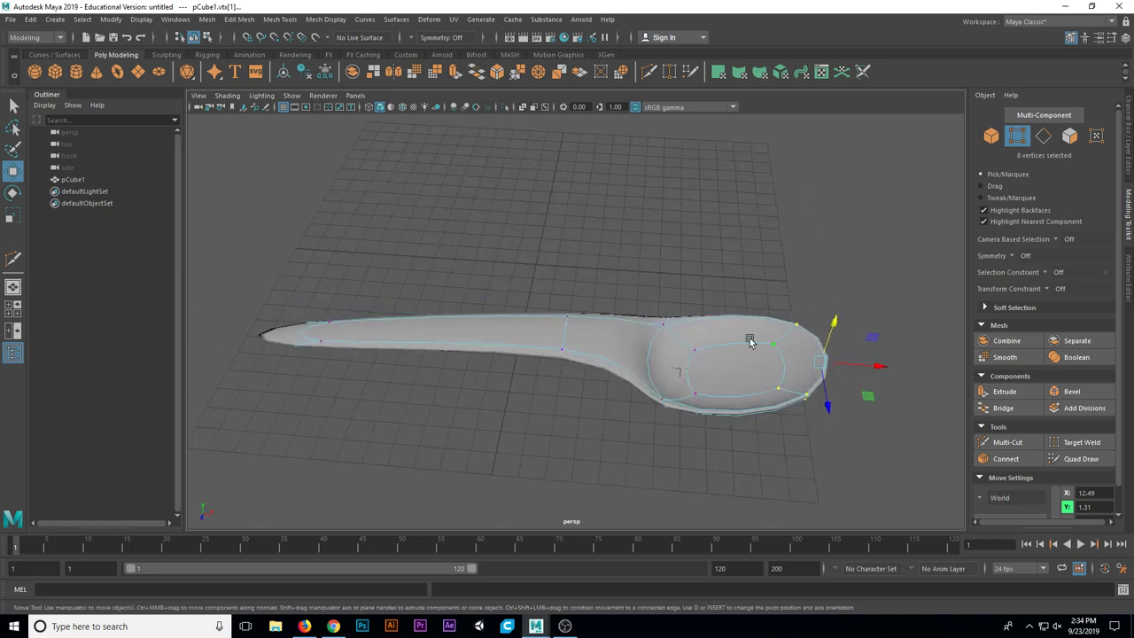
{"action": "mouse_move", "coordinate": [783, 407]}
{"action": "left_mouse_down"}
{"action": "mouse_move", "coordinate": [785, 424]}
{"action": "mouse_move", "coordinate": [772, 372]}
{"action": "mouse_move", "coordinate": [732, 372]}
{"action": "mouse_move", "coordinate": [757, 418]}
{"action": "mouse_move", "coordinate": [784, 423]}
{"action": "left_mouse_up"}
{"action": "middle_click_drag", "start_coordinate": [784, 423], "coordinate": [710, 388], "text": "alt"}
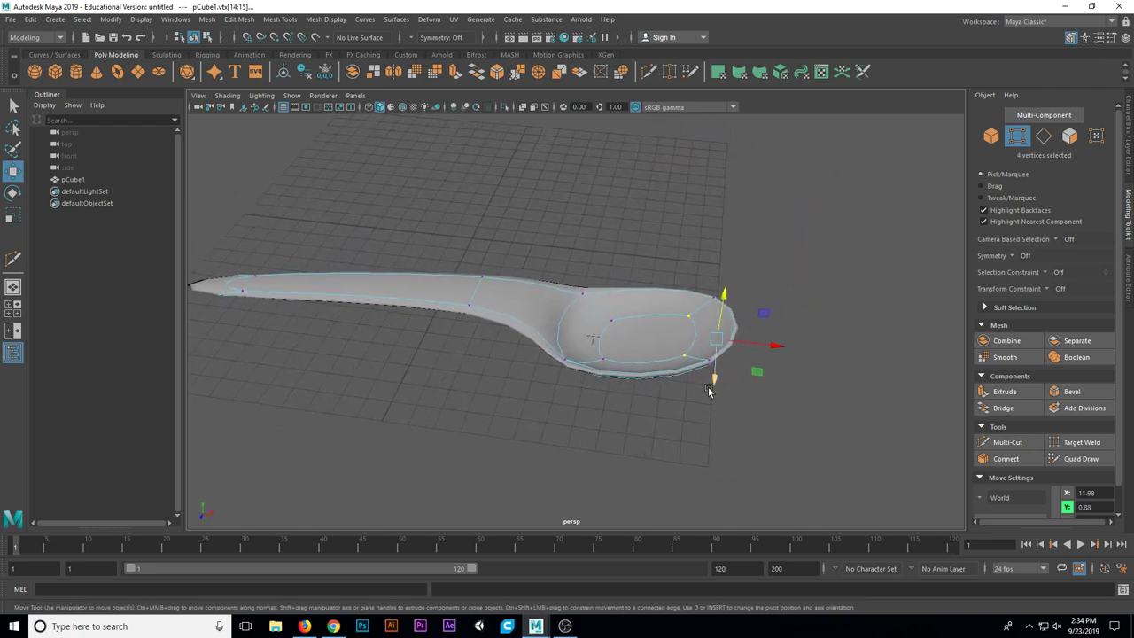
{"action": "scroll", "coordinate": [706, 372], "scroll_direction": "up", "scroll_amount": 3}
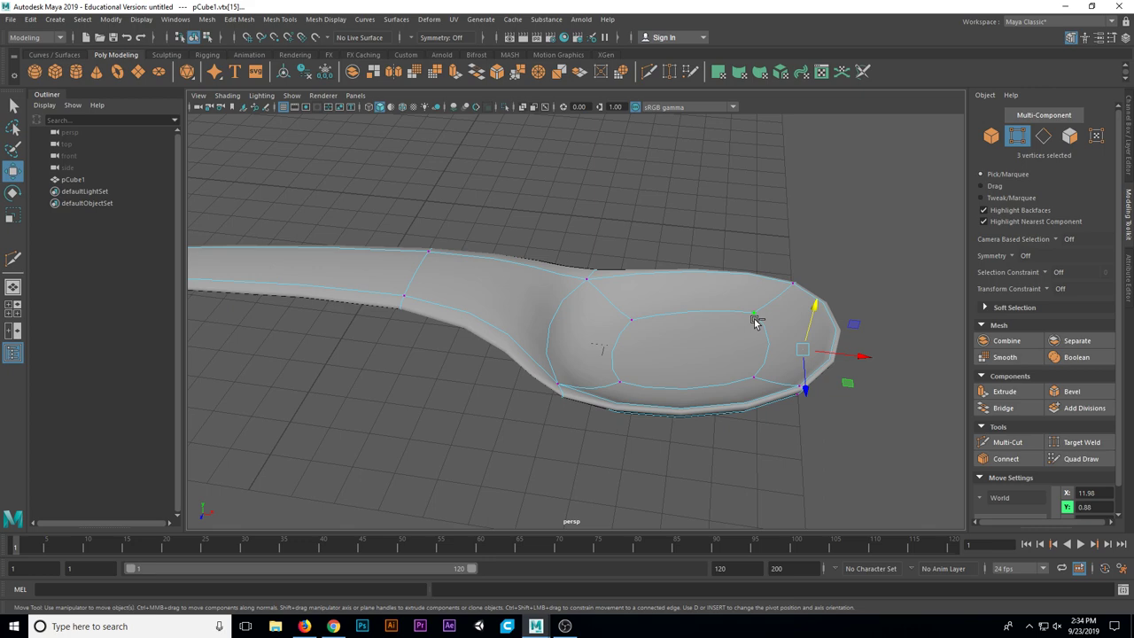
{"action": "left_click_drag", "start_coordinate": [759, 393], "coordinate": [742, 170], "text": "alt"}
{"action": "left_click_drag", "start_coordinate": [746, 237], "coordinate": [753, 301], "text": "alt"}
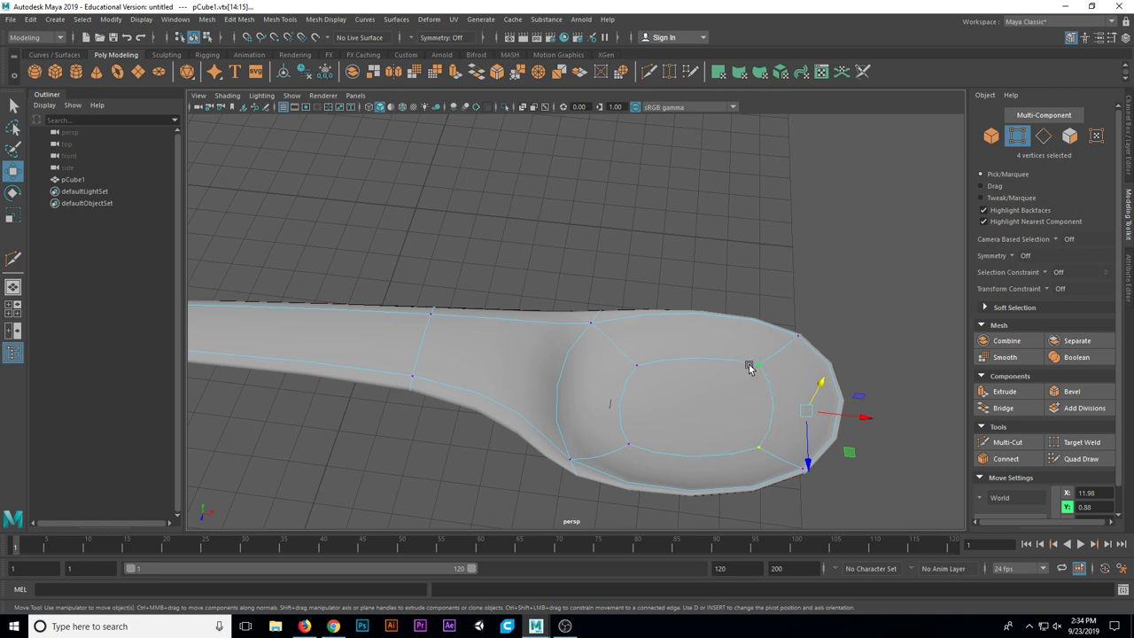
{"action": "left_click_drag", "start_coordinate": [749, 368], "coordinate": [763, 390], "text": "alt"}
{"action": "left_click_drag", "start_coordinate": [774, 192], "coordinate": [773, 223]}
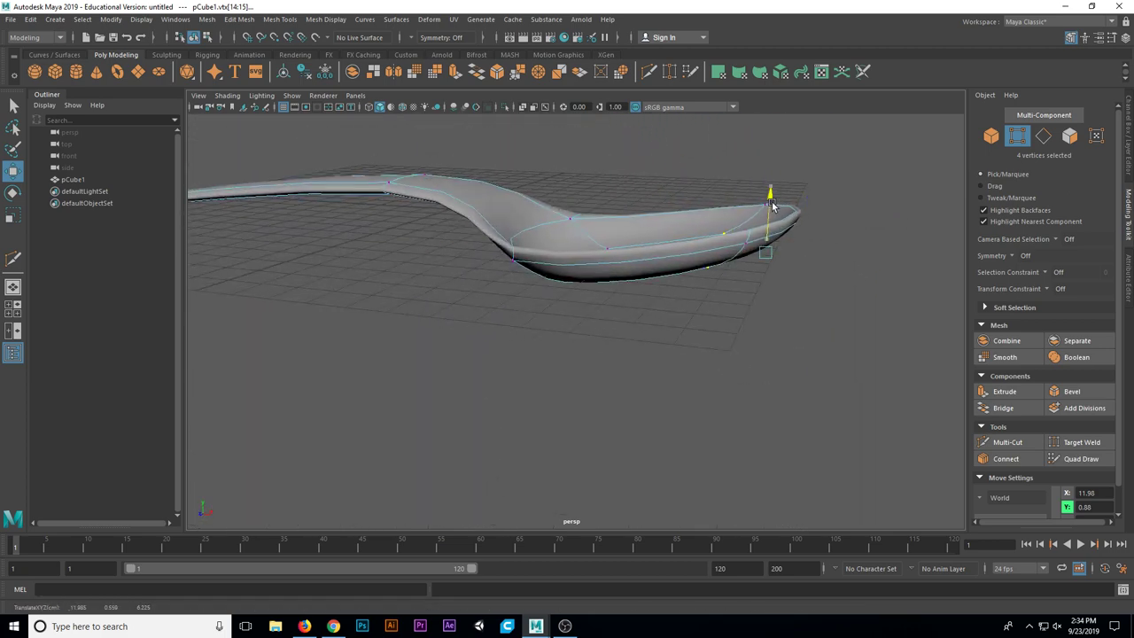
Select the four vertices of the edge loop at the handle's bend and shift them toward the bowl to about X 5.34.
{"action": "left_click_drag", "start_coordinate": [779, 264], "coordinate": [587, 340], "text": "alt"}
{"action": "left_click", "coordinate": [15, 106]}
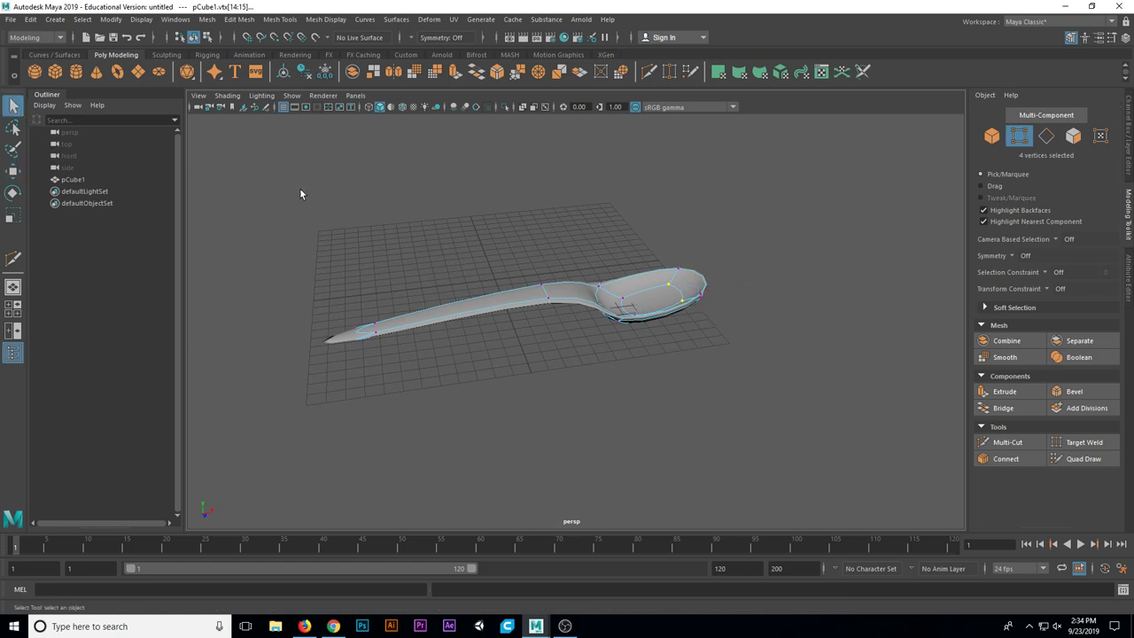
{"action": "left_click_drag", "start_coordinate": [595, 285], "coordinate": [465, 242], "text": "alt"}
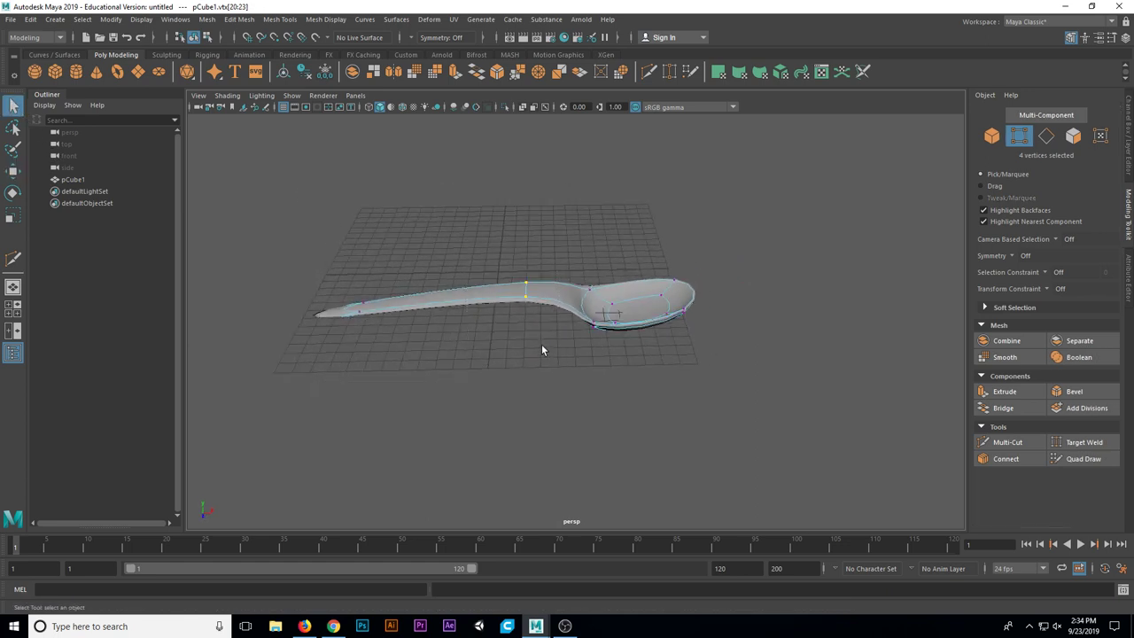
{"action": "key", "text": "w"}
{"action": "left_click_drag", "start_coordinate": [610, 281], "coordinate": [624, 279]}
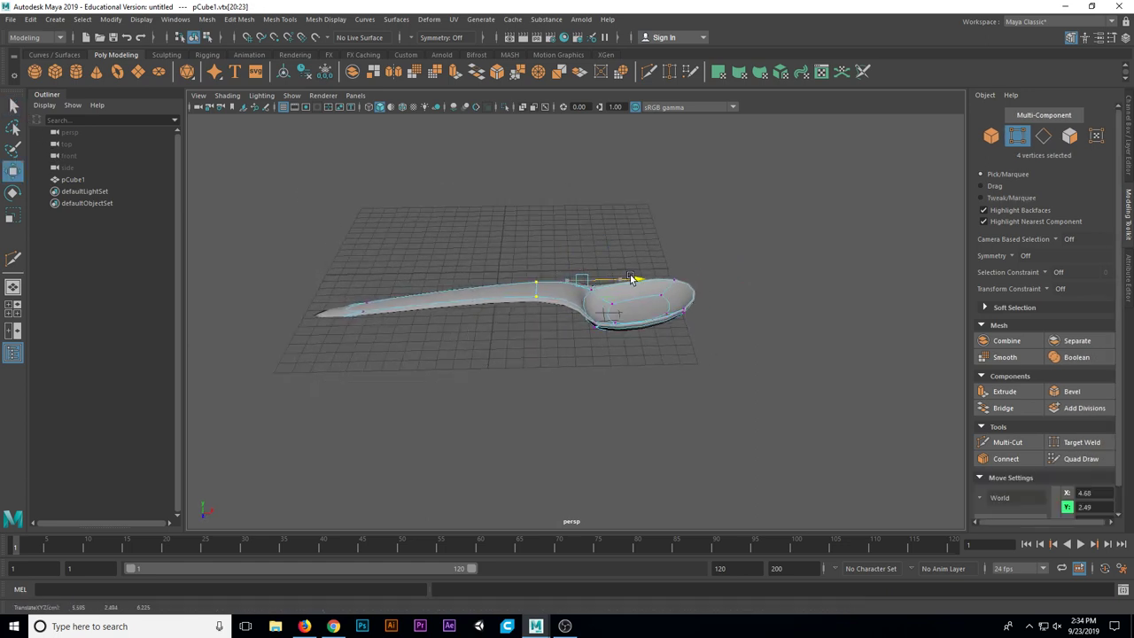
{"action": "left_click_drag", "start_coordinate": [611, 324], "coordinate": [588, 311], "text": "alt"}
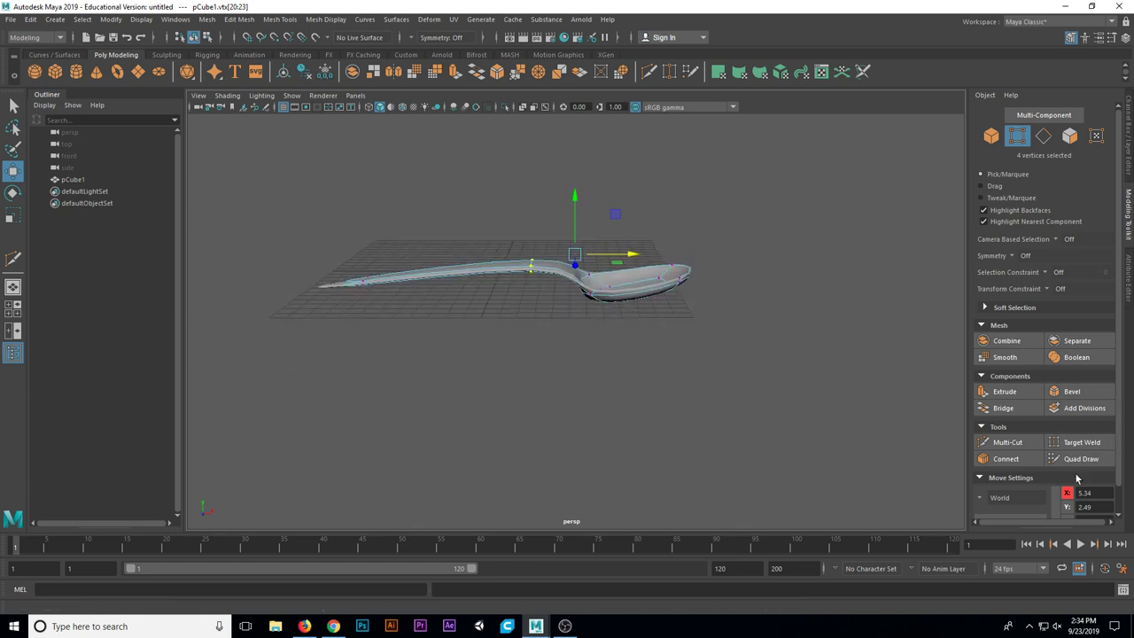
Return the spoon to object mode and insert a Multi-Cut edge loop across the handle, about a quarter of the way from its pointed end.
{"action": "left_click", "coordinate": [13, 104]}
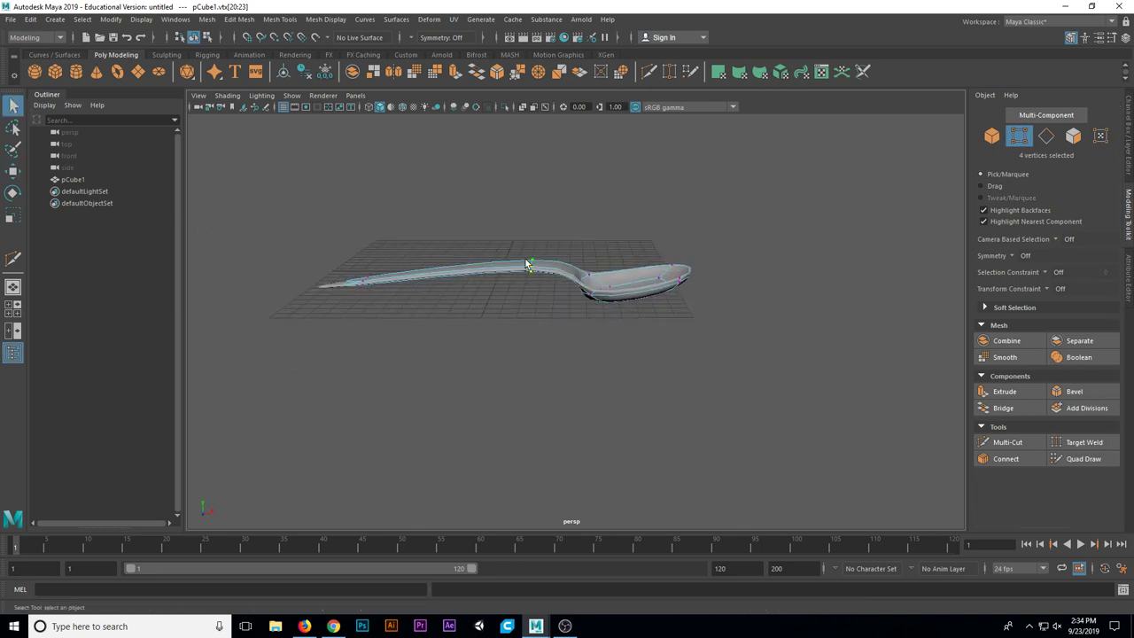
{"action": "right_click_drag", "start_coordinate": [526, 260], "coordinate": [586, 255]}
{"action": "left_click_drag", "start_coordinate": [562, 307], "coordinate": [624, 326], "text": "alt"}
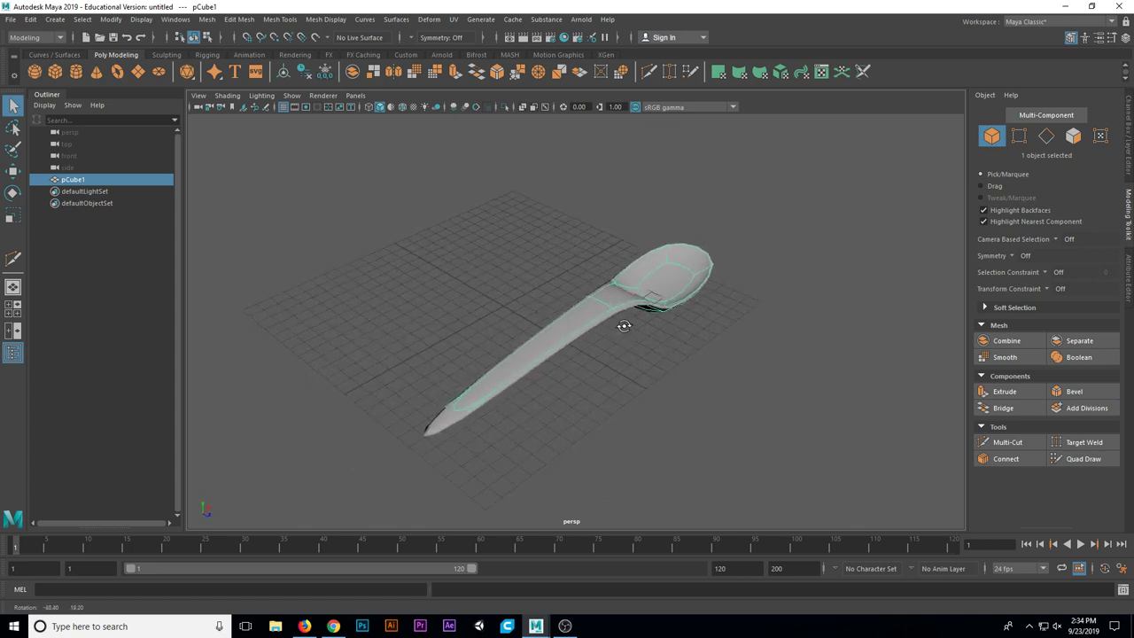
{"action": "left_click", "coordinate": [1005, 443]}
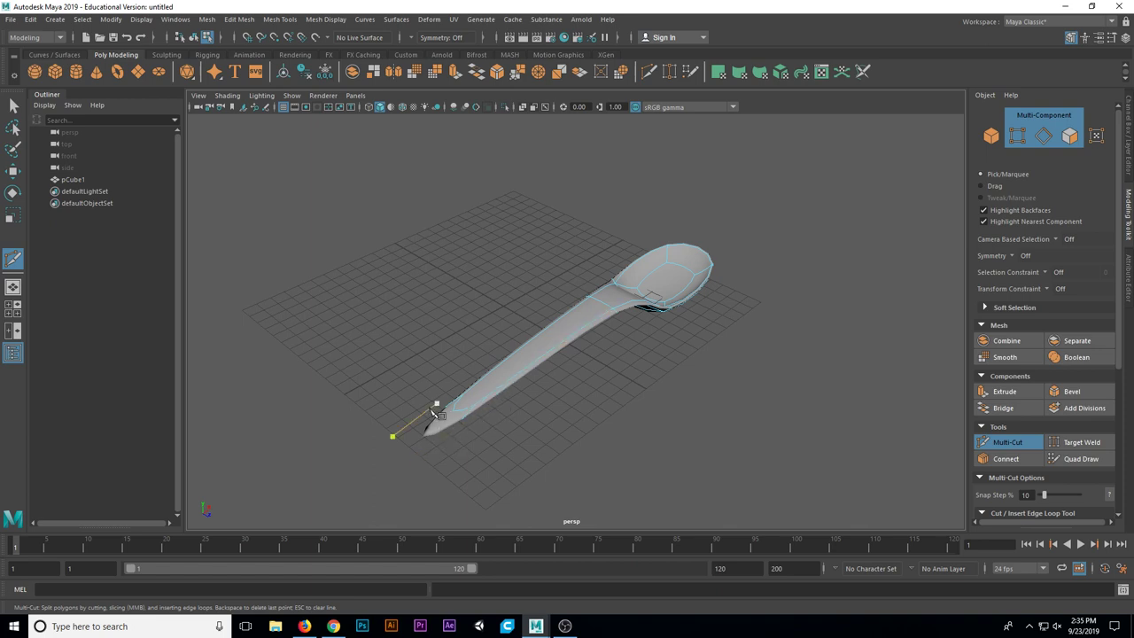
{"action": "right_click_drag", "start_coordinate": [459, 425], "coordinate": [502, 432], "text": "alt"}
{"action": "middle_click_drag", "start_coordinate": [502, 432], "coordinate": [600, 361], "text": "alt"}
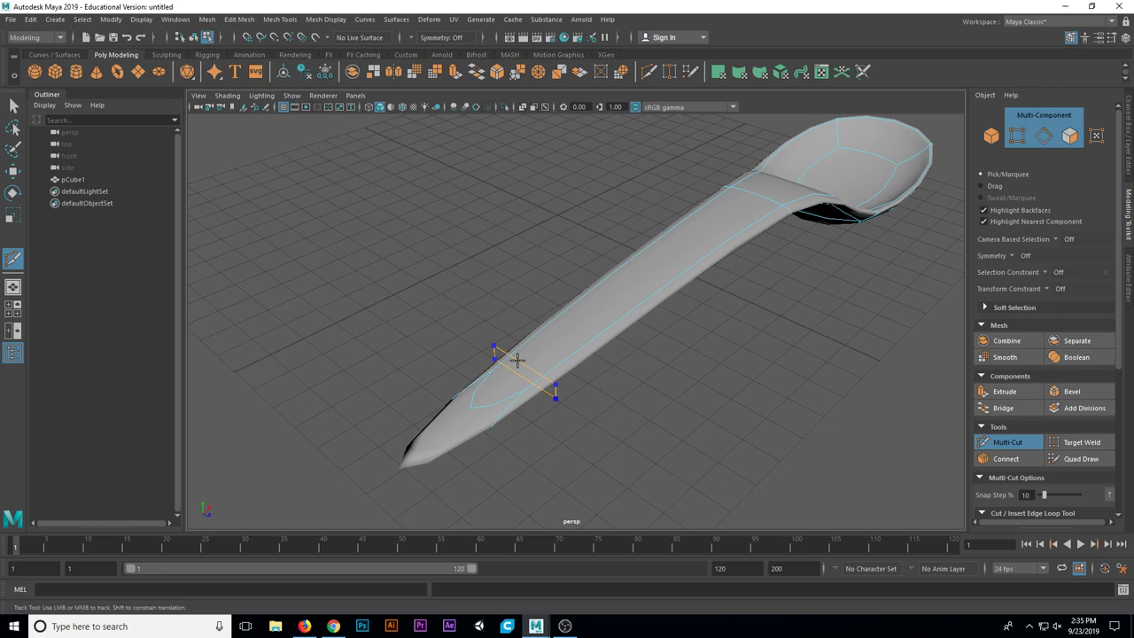
{"action": "left_click", "coordinate": [518, 360], "text": "ctrl"}
{"action": "mouse_move", "coordinate": [561, 447]}
{"action": "left_mouse_down", "text": "alt"}
{"action": "mouse_move", "coordinate": [568, 455]}
{"action": "mouse_move", "coordinate": [506, 456]}
{"action": "mouse_move", "coordinate": [493, 427]}
{"action": "mouse_move", "coordinate": [553, 446]}
{"action": "left_mouse_up", "text": "alt"}
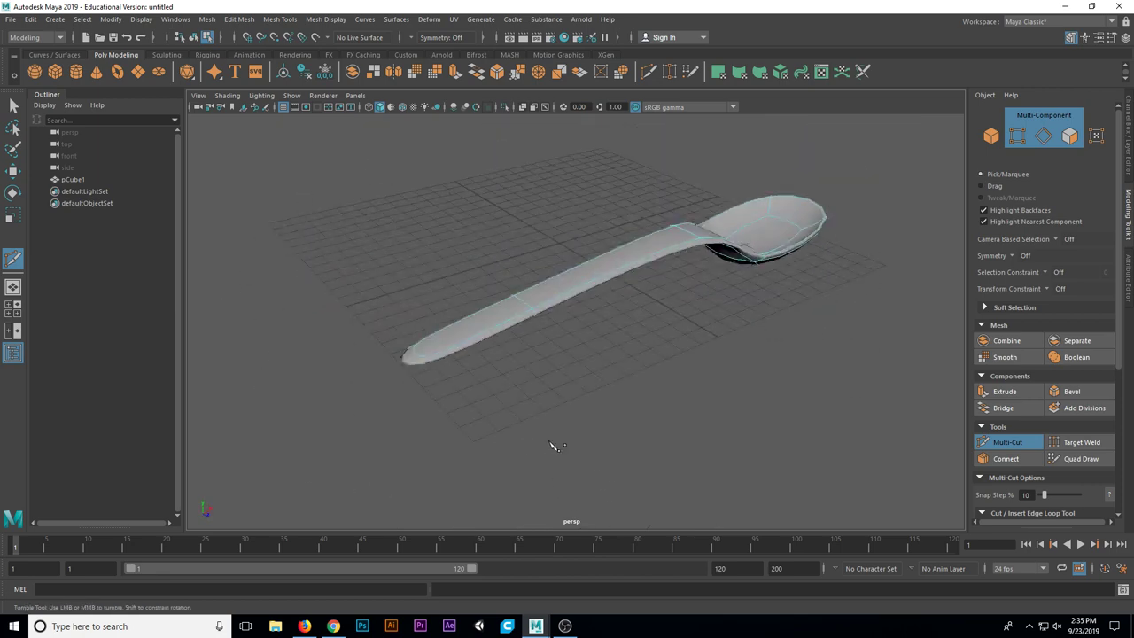
Undo and redo the new handle edge loop to compare the handle's end shape.
{"action": "key", "text": "ctrl+z"}
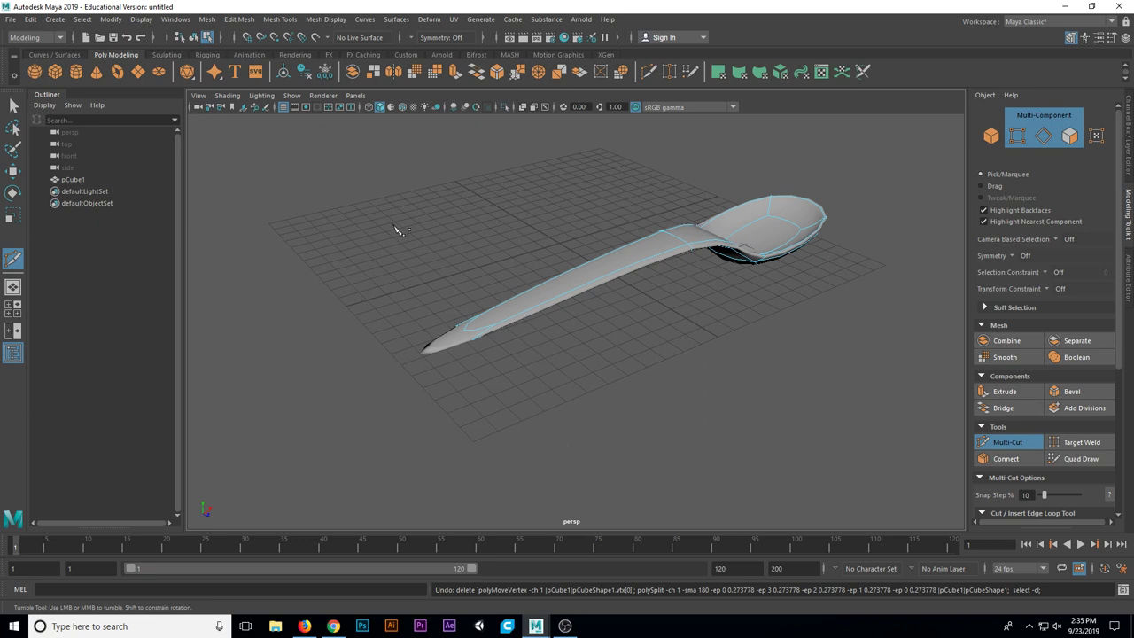
{"action": "left_click", "coordinate": [30, 19]}
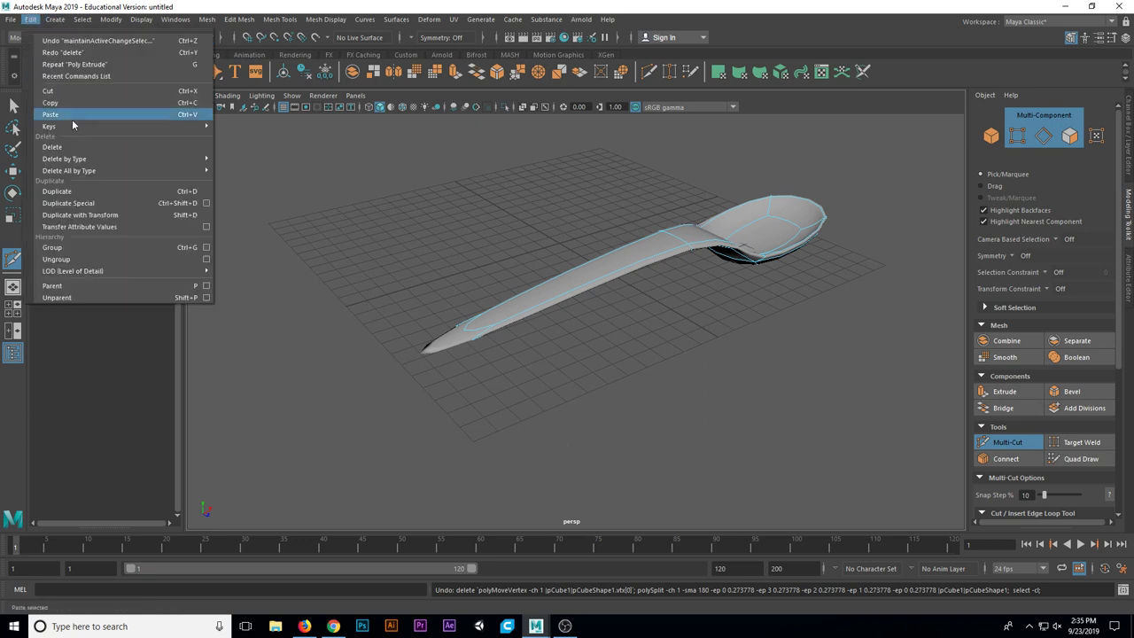
{"action": "left_click", "coordinate": [66, 52]}
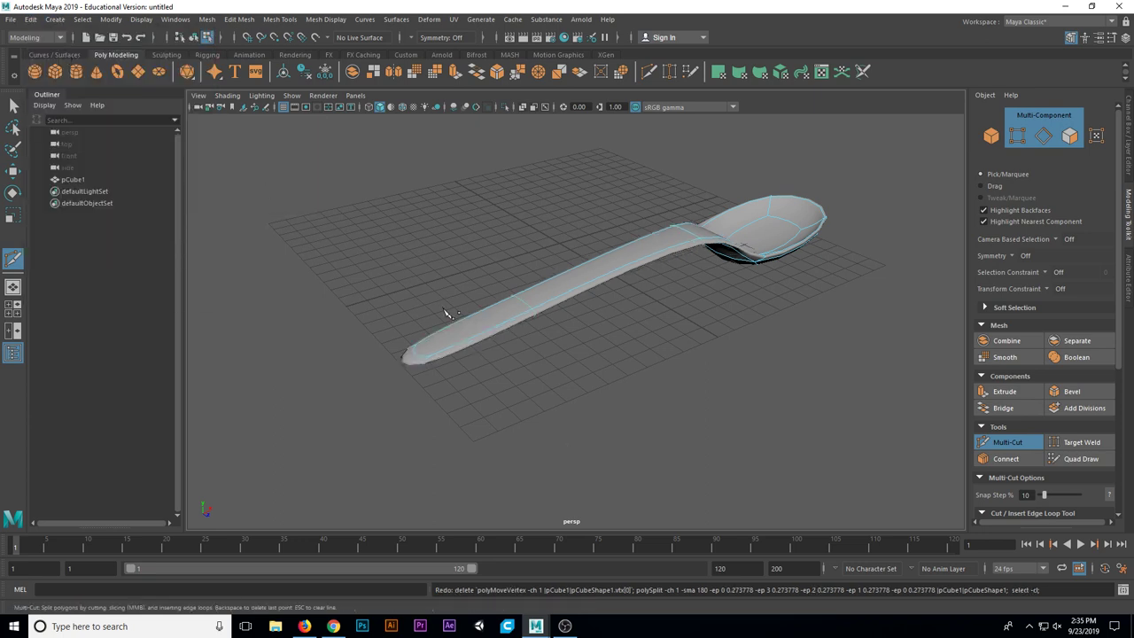
Turn off the smooth preview and show the vertices to inspect the spoon's unsmoothed mesh from the side.
{"action": "left_click_drag", "start_coordinate": [578, 347], "coordinate": [423, 336], "text": "alt"}
{"action": "key", "text": "1"}
{"action": "left_click", "coordinate": [13, 107]}
{"action": "right_click_drag", "start_coordinate": [413, 337], "coordinate": [367, 312]}
{"action": "left_click_drag", "start_coordinate": [422, 326], "coordinate": [376, 218], "text": "alt"}
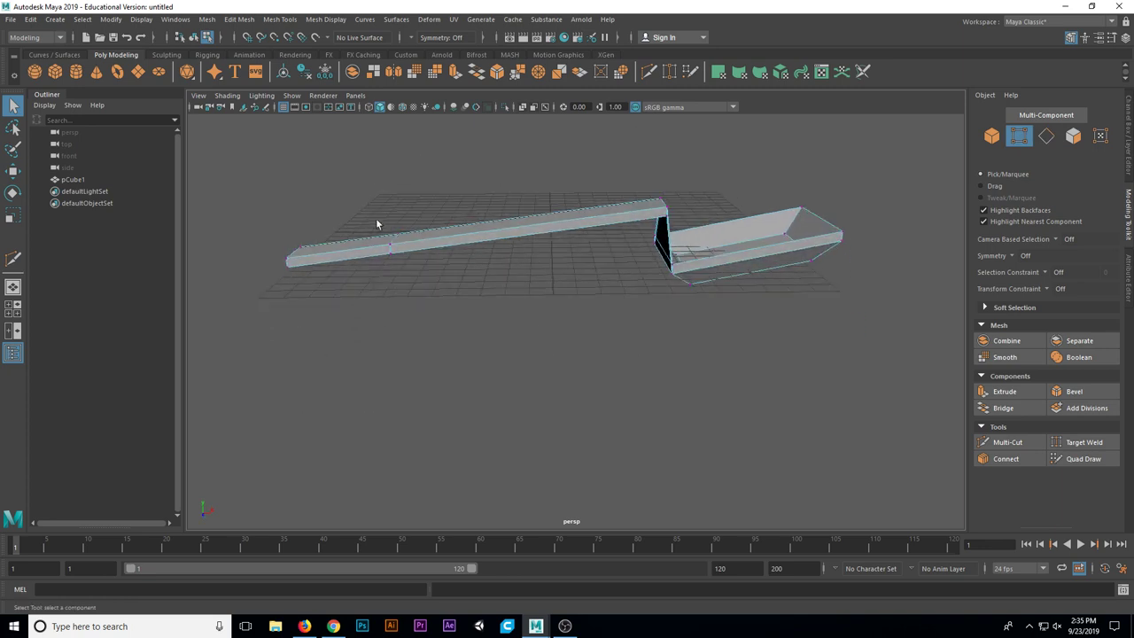
{"action": "left_click_drag", "start_coordinate": [457, 289], "coordinate": [492, 328], "text": "alt"}
Return the spoon to object mode, turn its smooth preview back on and move it off the grid.
{"action": "right_click_drag", "start_coordinate": [518, 251], "coordinate": [568, 230]}
{"action": "left_click_drag", "start_coordinate": [573, 285], "coordinate": [428, 414], "text": "alt"}
{"action": "key", "text": "3"}
{"action": "key", "text": "w"}
{"action": "left_click", "coordinate": [13, 106]}
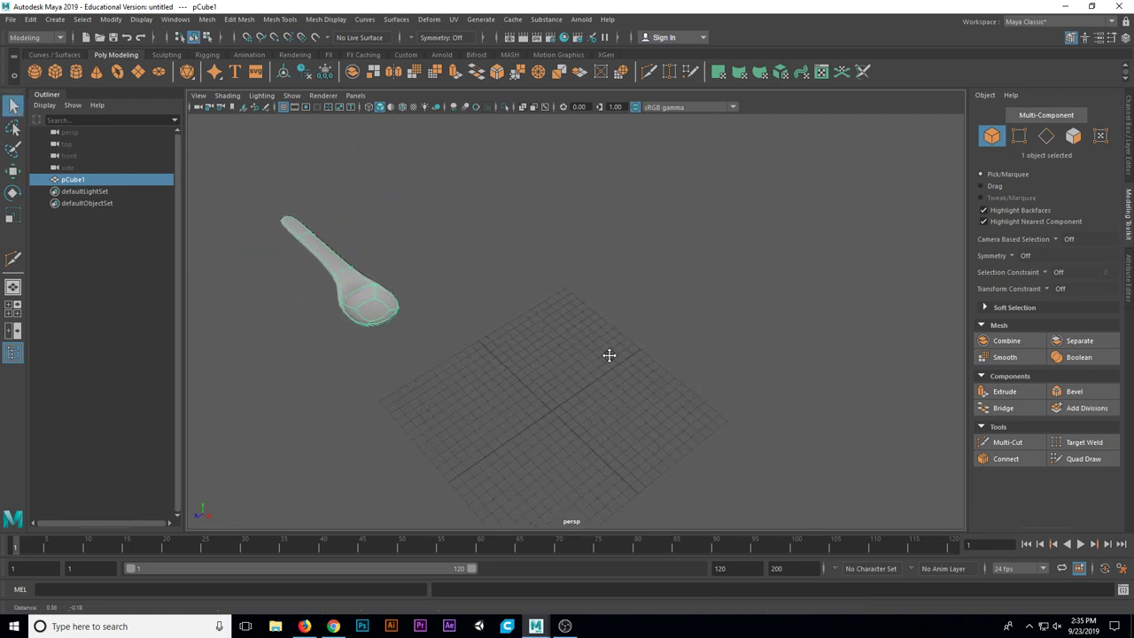
{"action": "left_click_drag", "start_coordinate": [608, 354], "coordinate": [532, 352], "text": "alt"}
{"action": "left_click", "coordinate": [517, 322]}
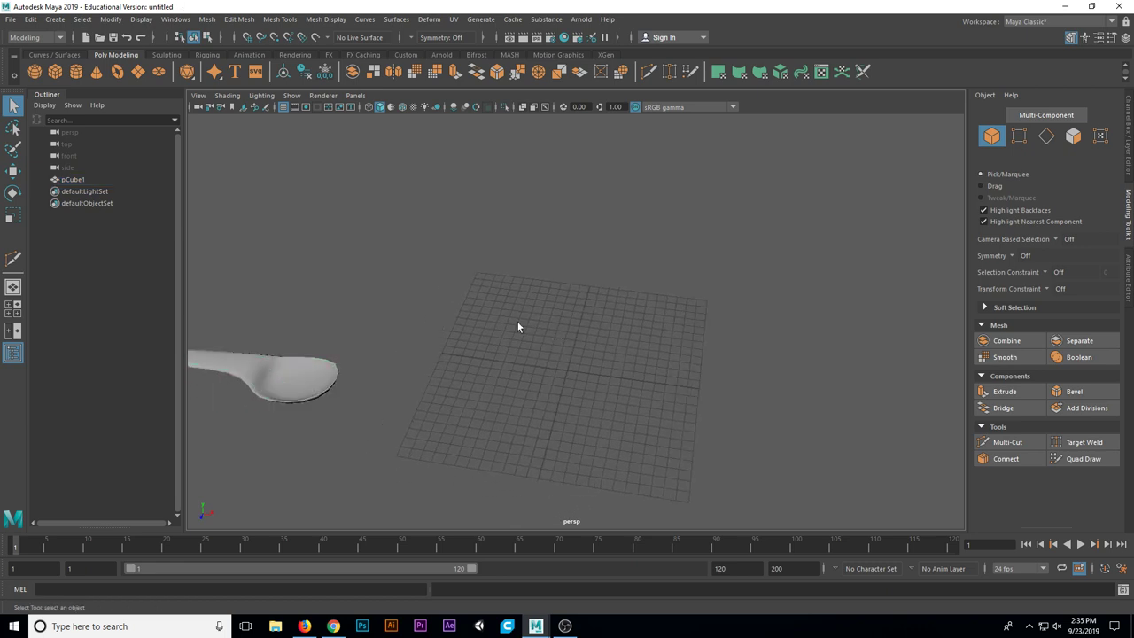
Create a new polygon cube across the grid's width as a long, thin, flat slab.
{"action": "left_click_drag", "start_coordinate": [401, 365], "coordinate": [508, 337], "text": "alt"}
{"action": "left_click_drag", "start_coordinate": [670, 338], "coordinate": [798, 335], "text": "alt"}
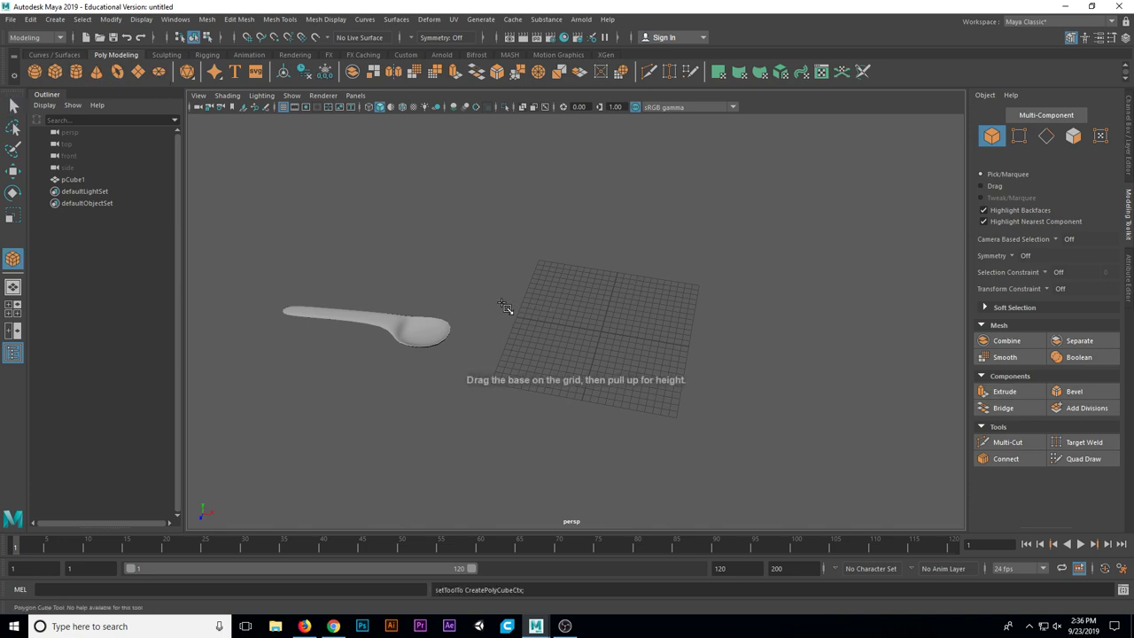
{"action": "mouse_move", "coordinate": [496, 302]}
{"action": "left_mouse_down"}
{"action": "mouse_move", "coordinate": [719, 374]}
{"action": "mouse_move", "coordinate": [705, 368]}
{"action": "mouse_move", "coordinate": [699, 341]}
{"action": "left_mouse_up"}
{"action": "left_click_drag", "start_coordinate": [699, 341], "coordinate": [661, 319], "text": "alt"}
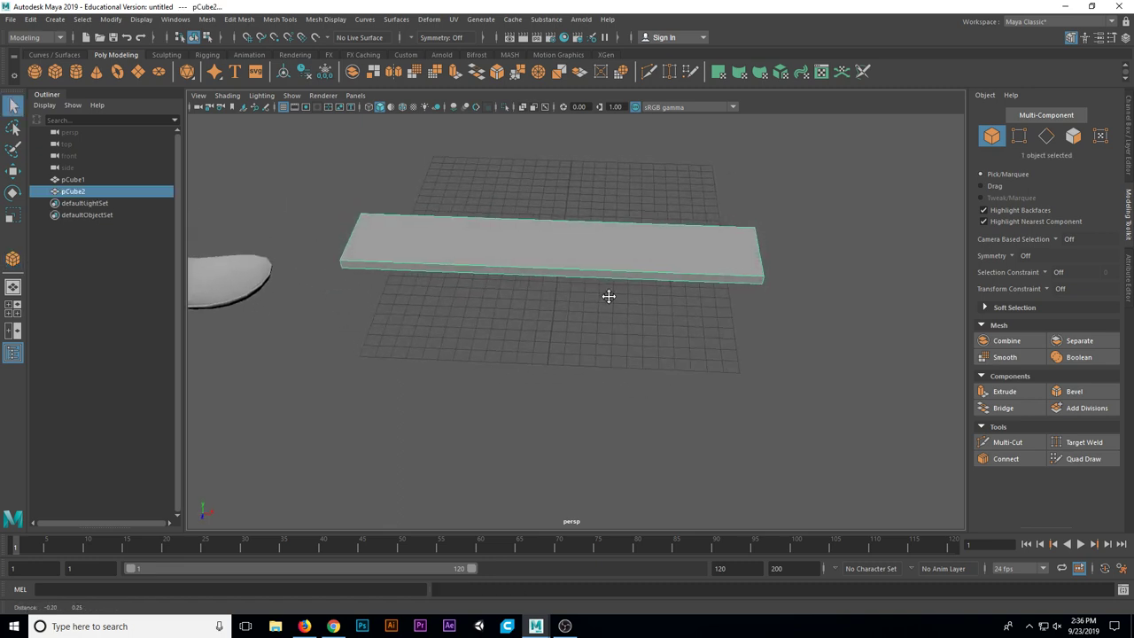
{"action": "middle_click_drag", "start_coordinate": [607, 296], "coordinate": [648, 358], "text": "alt"}
{"action": "scroll", "coordinate": [647, 359], "scroll_direction": "up", "scroll_amount": 4}
{"action": "left_click_drag", "start_coordinate": [648, 359], "coordinate": [623, 355], "text": "alt"}
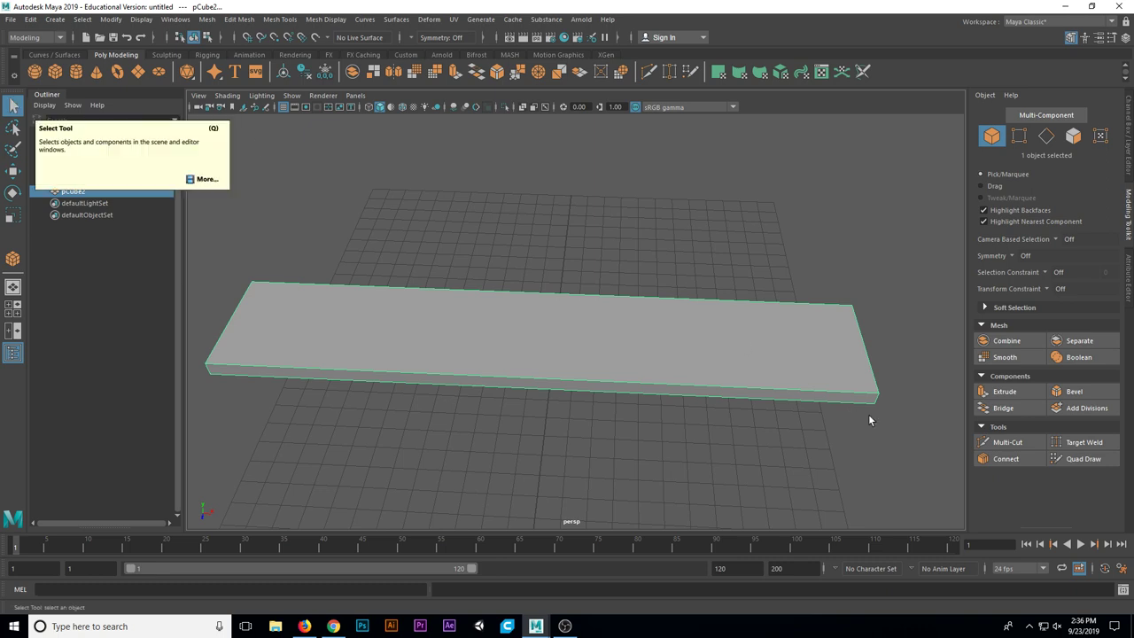
Insert two closely spaced Multi-Cut edge loops across the slab, slightly toward the spoon's side of its middle.
{"action": "left_click", "coordinate": [1008, 442]}
{"action": "left_click", "coordinate": [205, 363]}
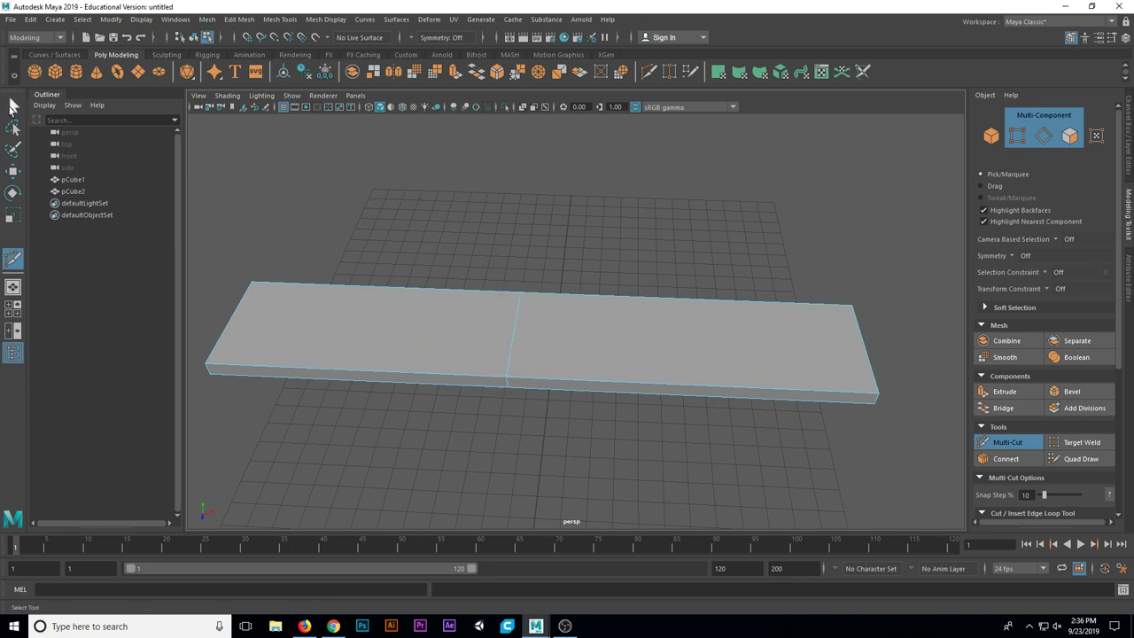
{"action": "left_click", "coordinate": [12, 105]}
{"action": "middle_click_drag", "start_coordinate": [538, 341], "coordinate": [625, 337], "text": "alt"}
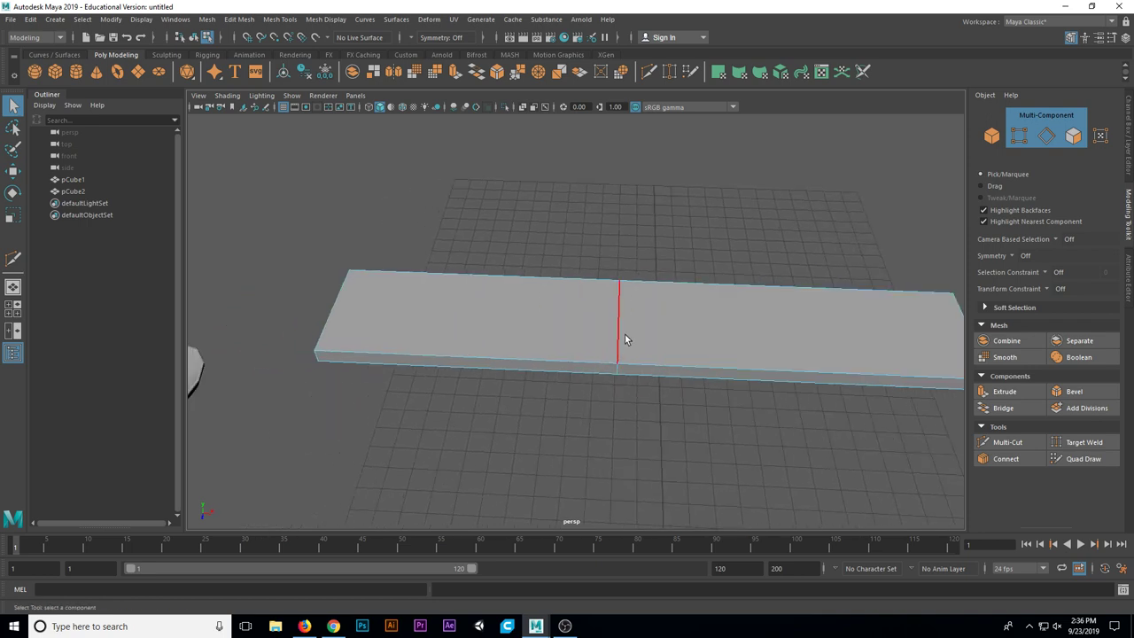
{"action": "left_click", "coordinate": [1008, 442]}
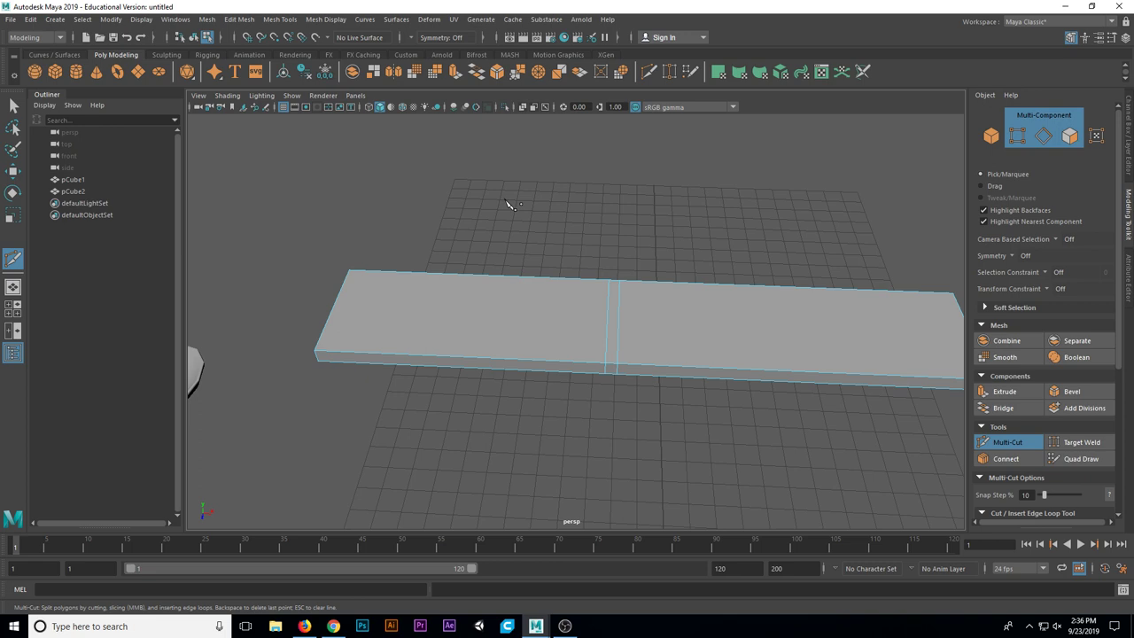
Select the five faces of the slab's end nearest the spoon, narrow them along Z into a handle and shift them to about Z -1.29.
{"action": "right_click_drag", "start_coordinate": [508, 321], "coordinate": [506, 333]}
{"action": "left_click_drag", "start_coordinate": [273, 224], "coordinate": [548, 455]}
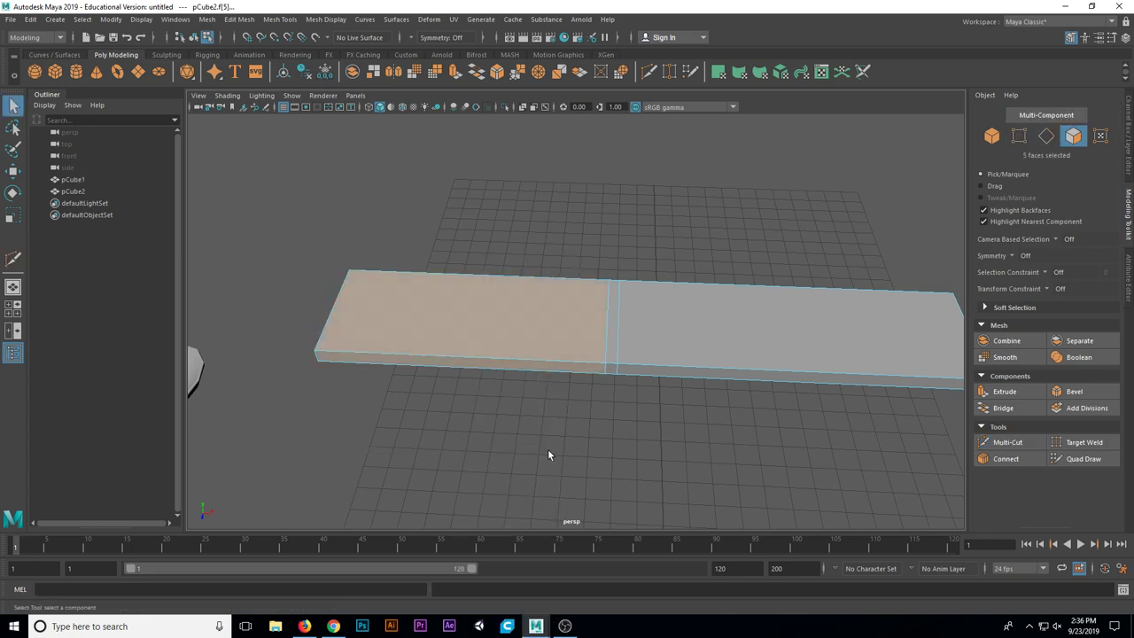
{"action": "key", "text": "r"}
{"action": "left_click_drag", "start_coordinate": [462, 358], "coordinate": [470, 321]}
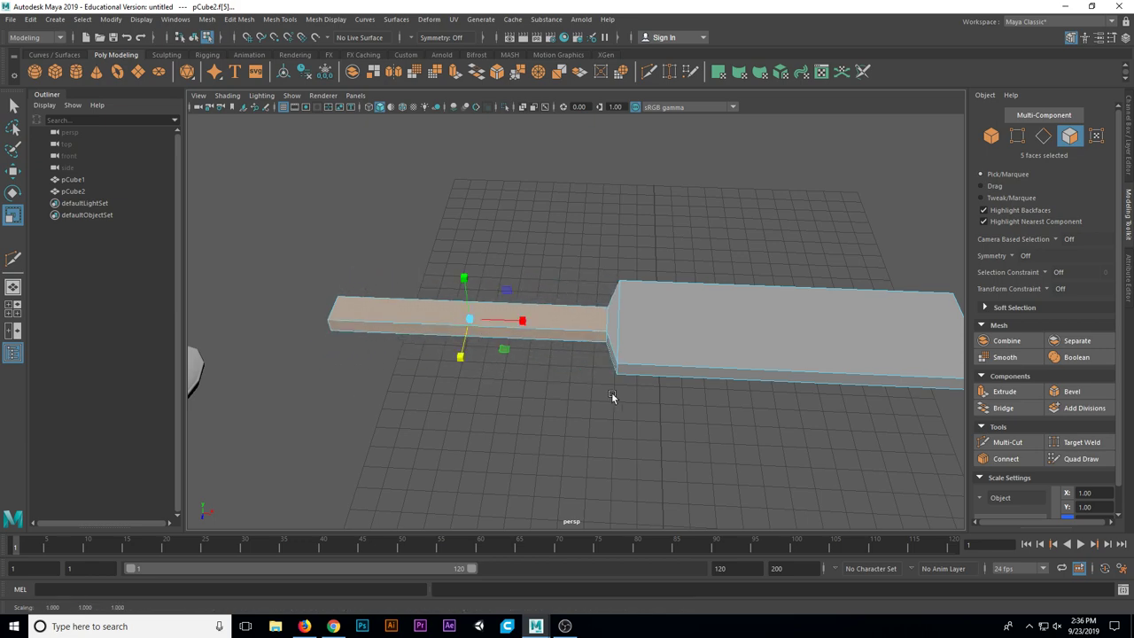
{"action": "left_click_drag", "start_coordinate": [611, 393], "coordinate": [731, 389], "text": "alt"}
{"action": "key", "text": "w"}
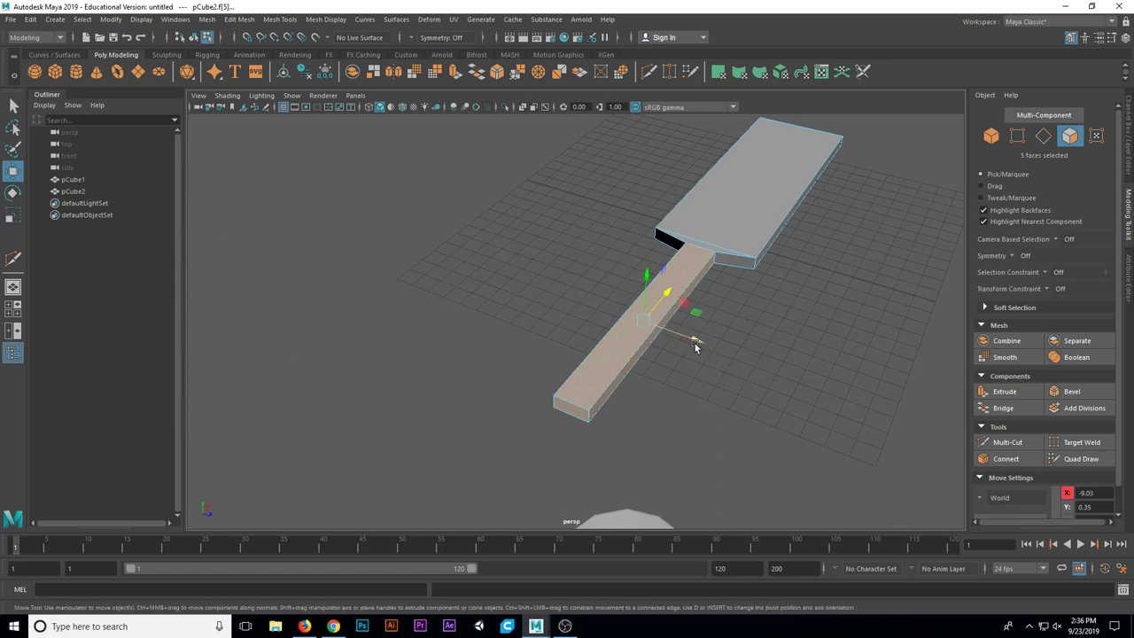
{"action": "left_click_drag", "start_coordinate": [696, 346], "coordinate": [655, 344]}
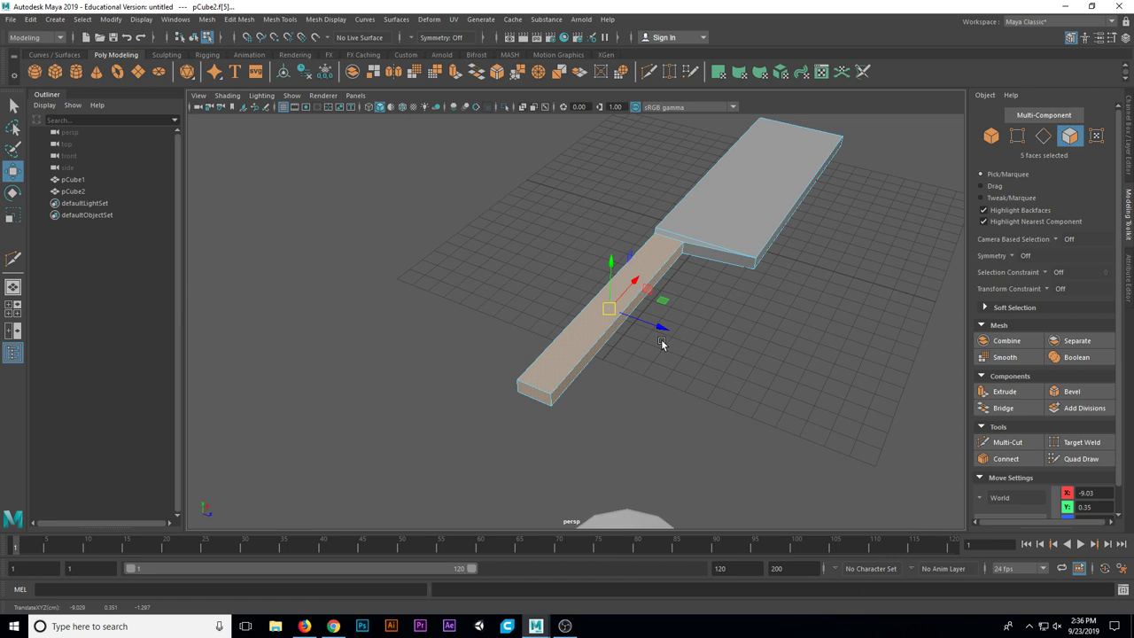
{"action": "key", "text": "e"}
{"action": "key", "text": "r"}
{"action": "key", "text": "w"}
{"action": "key", "text": "e"}
{"action": "key", "text": "r"}
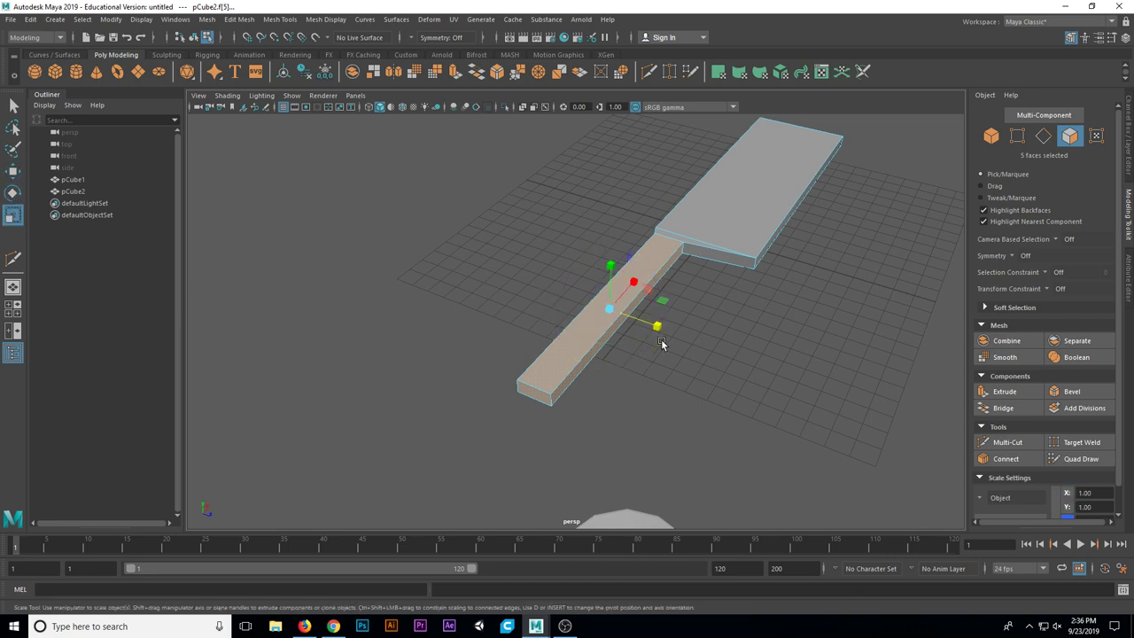
{"action": "key", "text": "w"}
{"action": "key", "text": "e"}
{"action": "key", "text": "r"}
{"action": "key", "text": "w"}
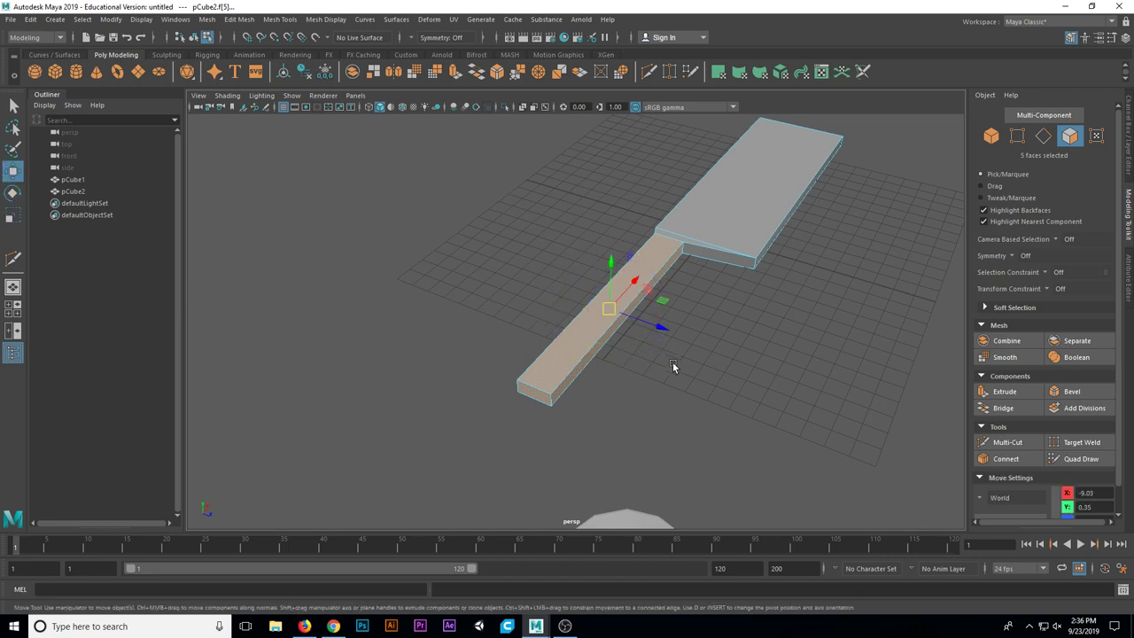
Try the handle faces nearer the blade's middle, and settle them along the blade's far long edge at about Z -1.53.
{"action": "left_click_drag", "start_coordinate": [673, 365], "coordinate": [600, 336], "text": "alt"}
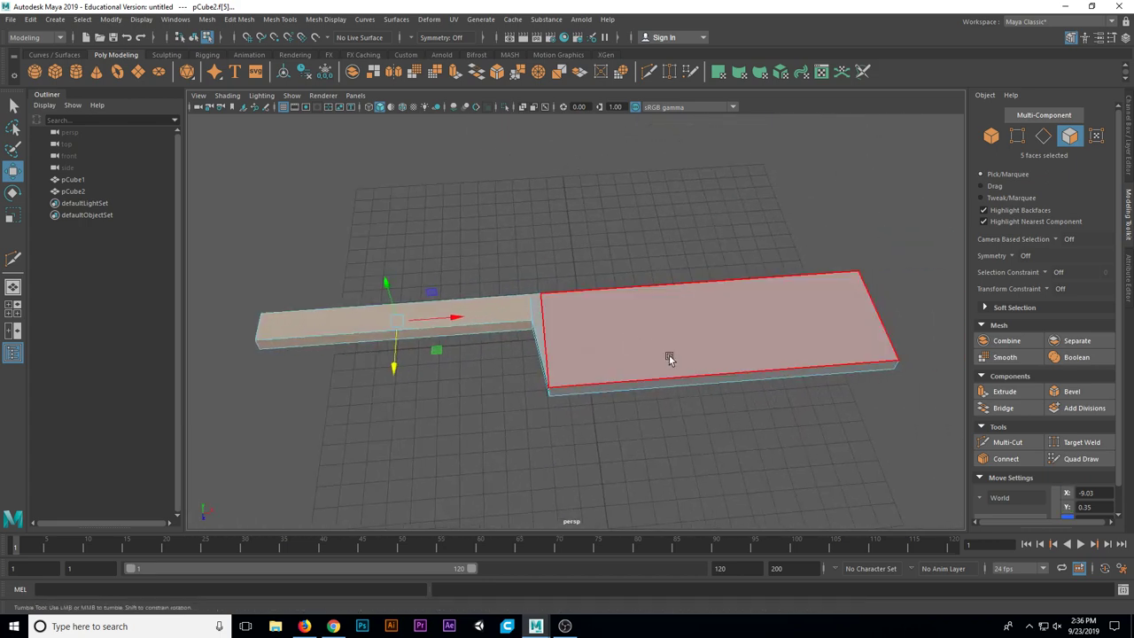
{"action": "left_click_drag", "start_coordinate": [668, 355], "coordinate": [612, 363], "text": "alt"}
{"action": "left_click_drag", "start_coordinate": [371, 339], "coordinate": [361, 371]}
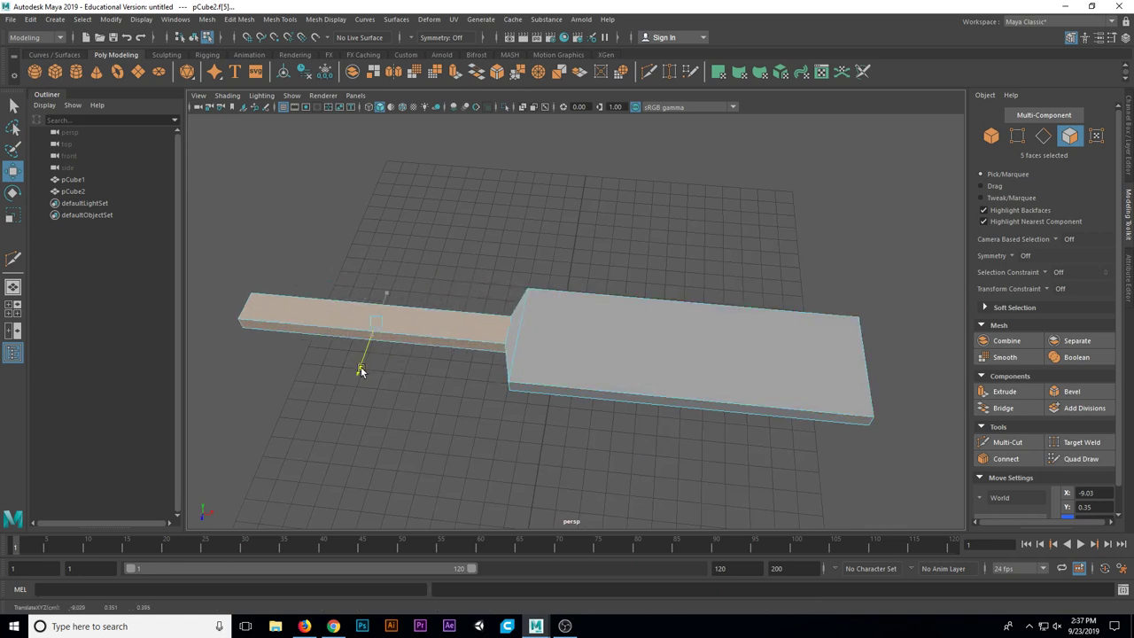
{"action": "middle_click_drag", "start_coordinate": [361, 370], "coordinate": [367, 334]}
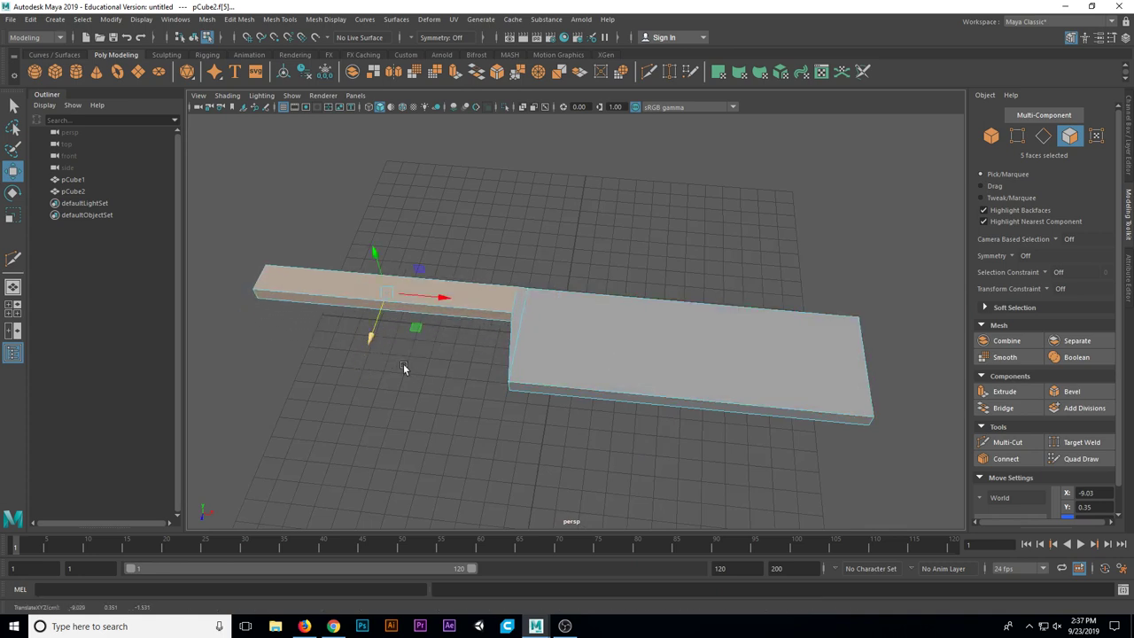
Select the blade's long side face opposite the handle and scale its height to about 0.06, forming a thin cutting edge.
{"action": "left_click_drag", "start_coordinate": [404, 363], "coordinate": [654, 391], "text": "alt"}
{"action": "left_click_drag", "start_coordinate": [740, 423], "coordinate": [448, 410]}
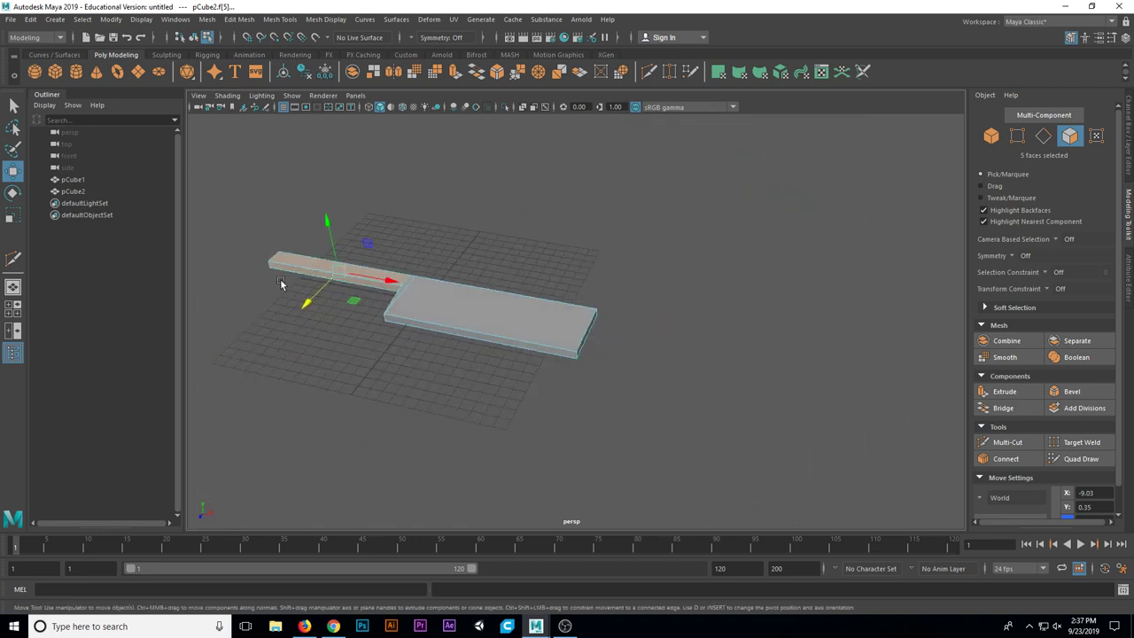
{"action": "left_click", "coordinate": [13, 105]}
{"action": "middle_click_drag", "start_coordinate": [420, 337], "coordinate": [482, 346], "text": "alt"}
{"action": "scroll", "coordinate": [482, 347], "scroll_direction": "up", "scroll_amount": 5}
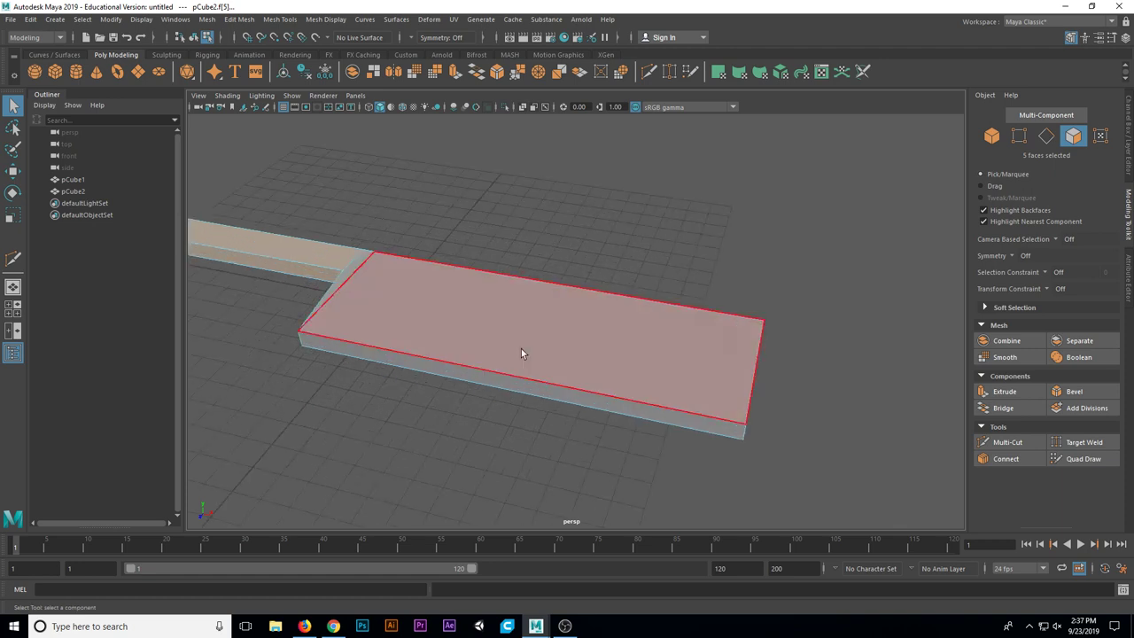
{"action": "left_click_drag", "start_coordinate": [521, 348], "coordinate": [527, 334], "text": "alt"}
{"action": "left_click", "coordinate": [446, 338]}
{"action": "left_click_drag", "start_coordinate": [528, 387], "coordinate": [499, 400], "text": "alt"}
{"action": "key", "text": "r"}
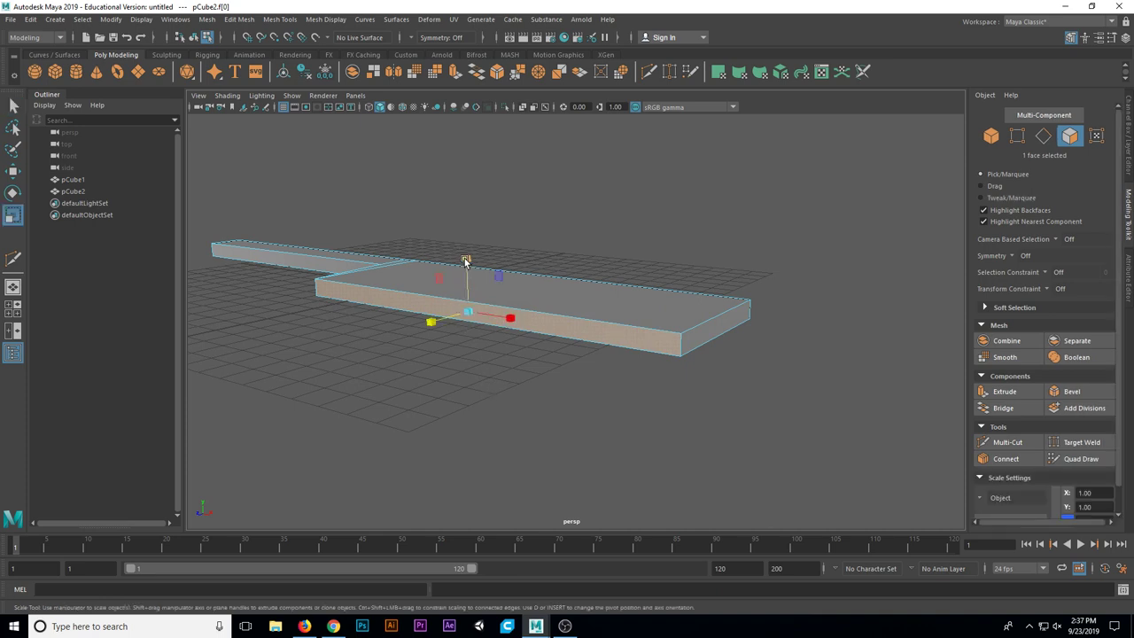
{"action": "left_click_drag", "start_coordinate": [467, 261], "coordinate": [468, 310]}
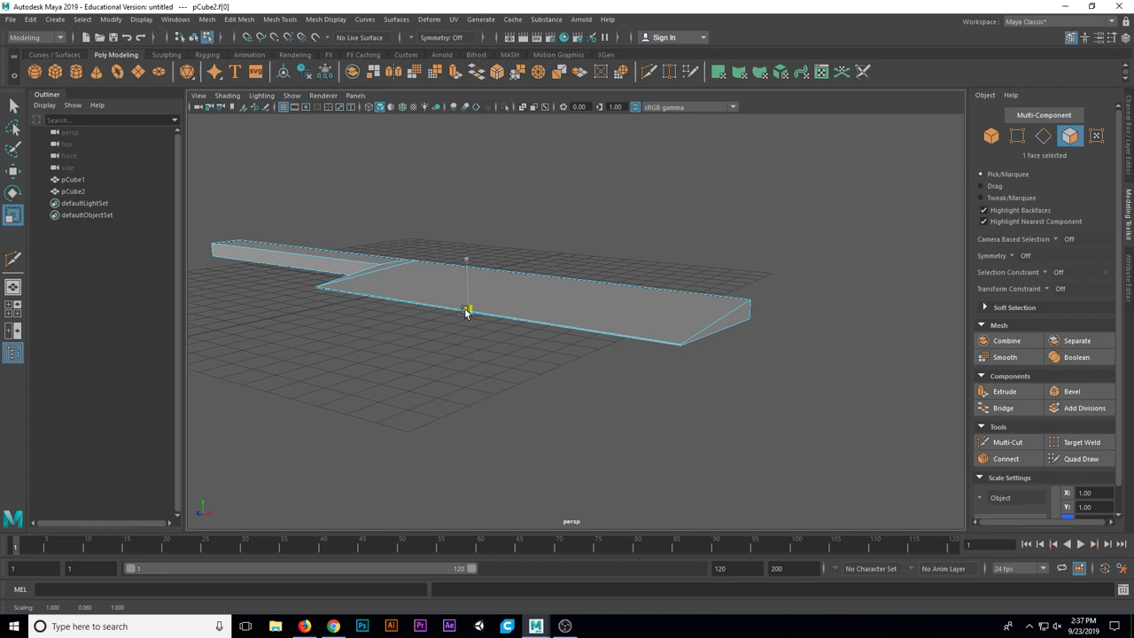
{"action": "left_click_drag", "start_coordinate": [588, 358], "coordinate": [467, 348], "text": "alt"}
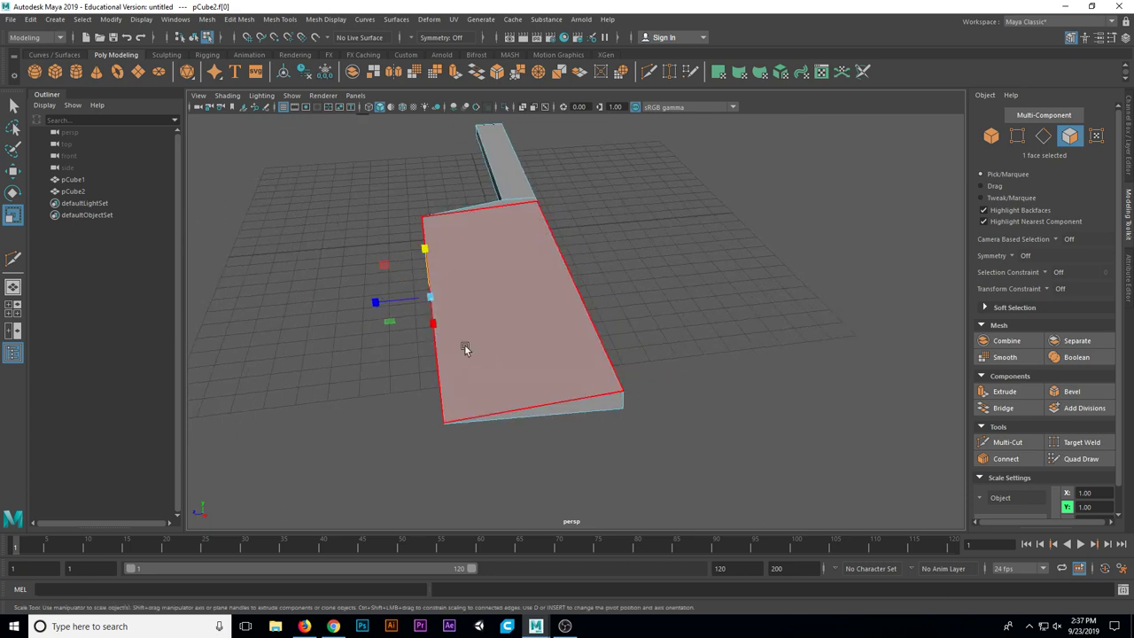
Insert a Multi-Cut edge loop lengthwise through the blade and handle, near the middle of the blade's width.
{"action": "key", "text": "q"}
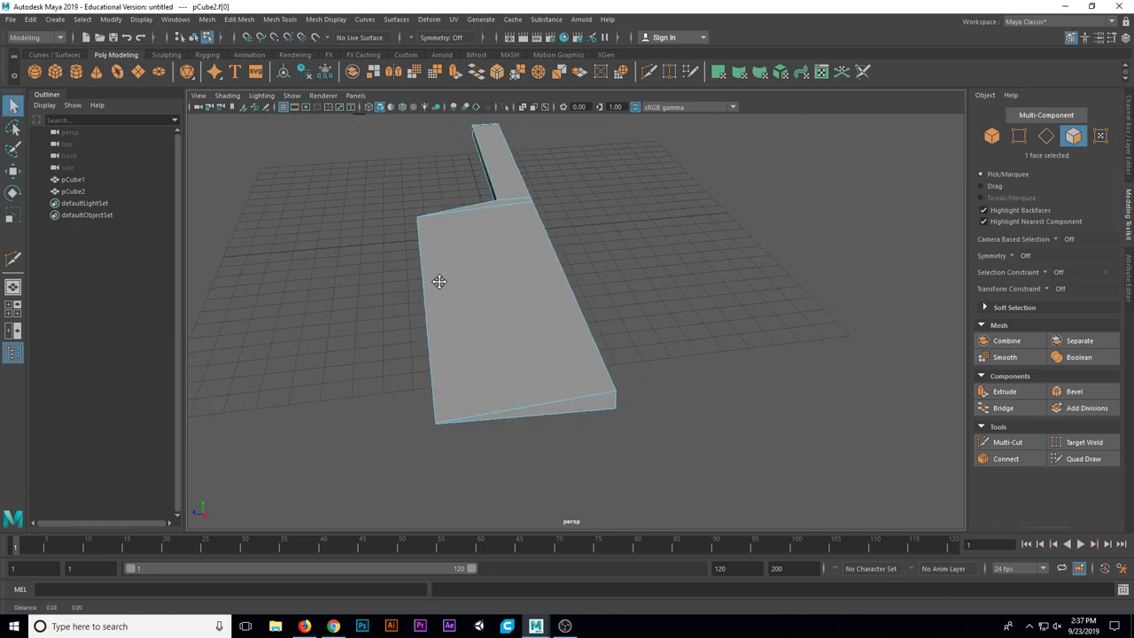
{"action": "left_click_drag", "start_coordinate": [438, 278], "coordinate": [407, 293], "text": "alt"}
{"action": "left_click_drag", "start_coordinate": [510, 353], "coordinate": [584, 390], "text": "alt"}
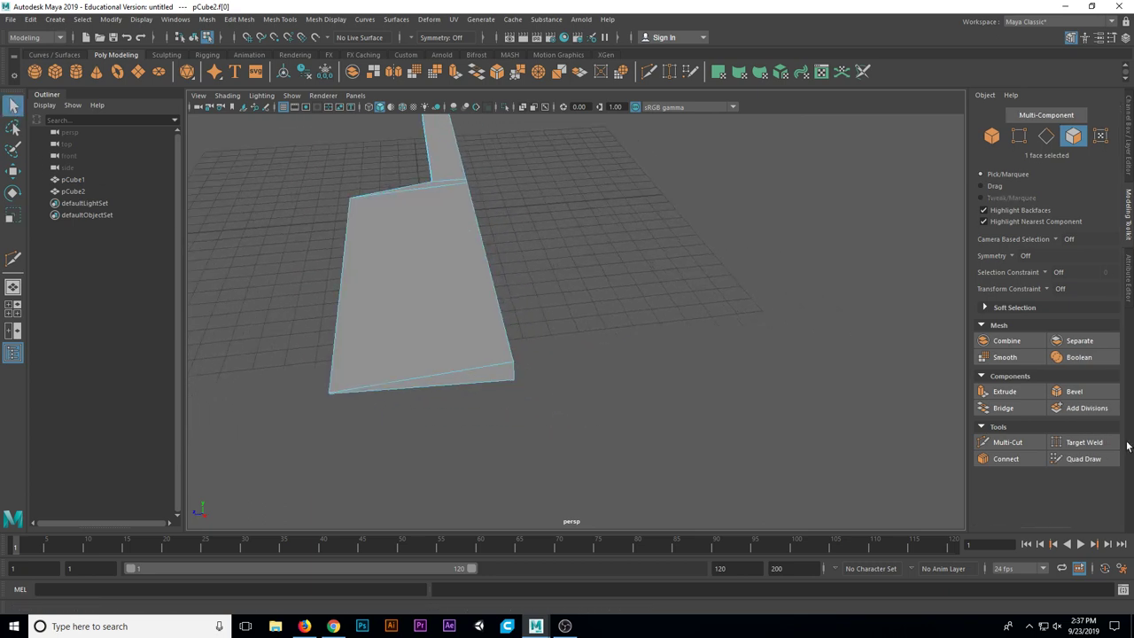
{"action": "left_click", "coordinate": [1008, 441]}
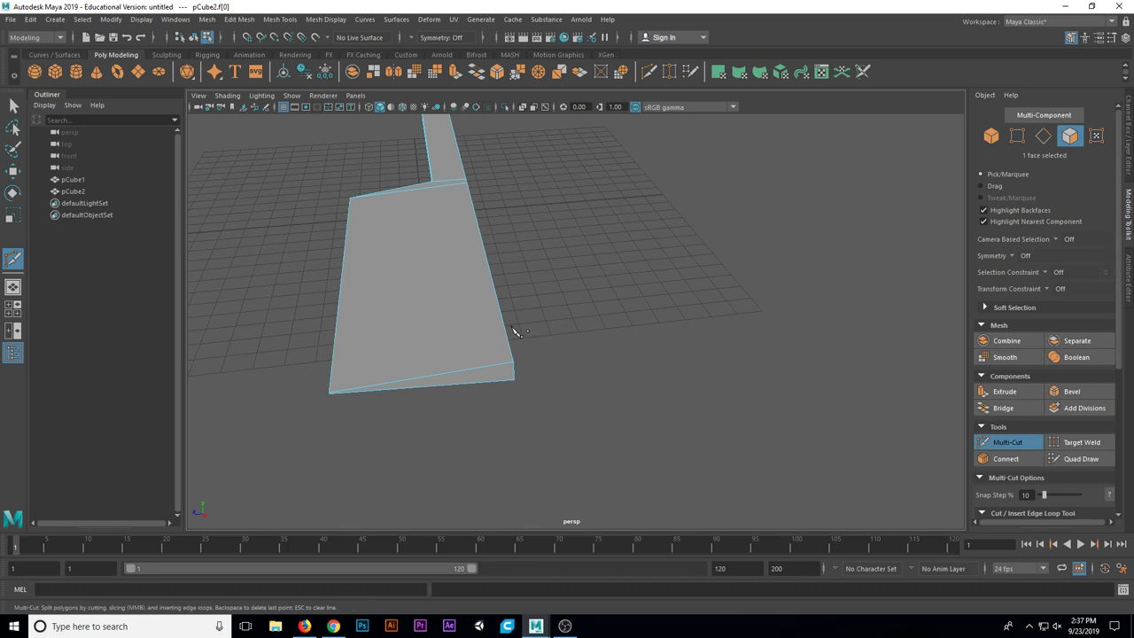
{"action": "left_click", "coordinate": [426, 362], "text": "ctrl"}
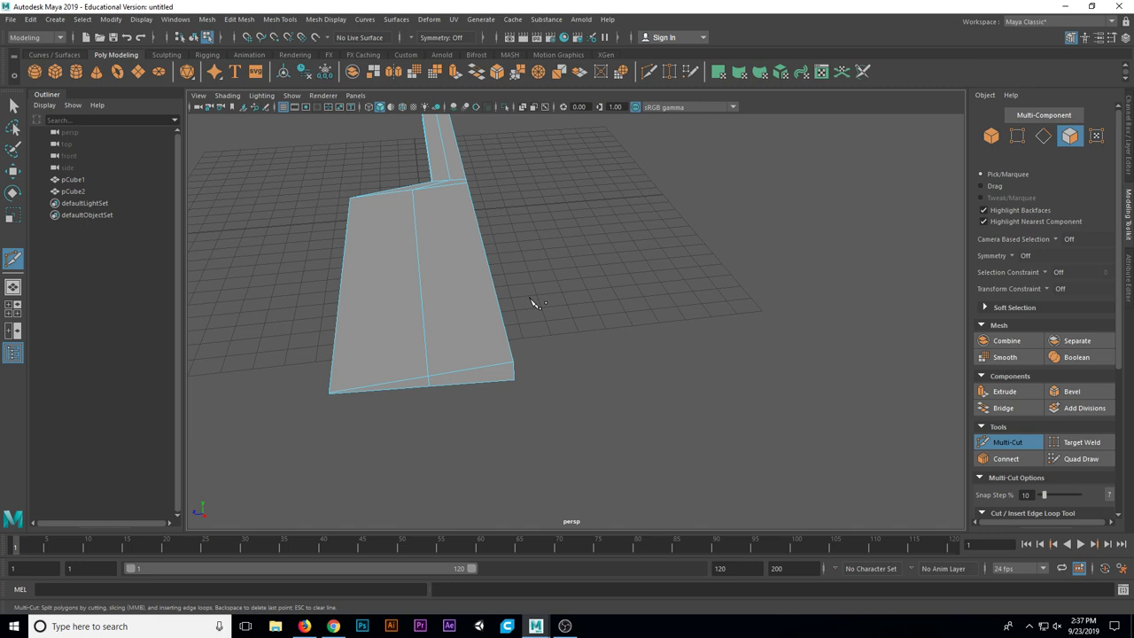
{"action": "left_click_drag", "start_coordinate": [530, 299], "coordinate": [538, 319], "text": "alt"}
{"action": "middle_click_drag", "start_coordinate": [538, 319], "coordinate": [684, 353], "text": "alt"}
{"action": "right_click_drag", "start_coordinate": [684, 353], "coordinate": [628, 343], "text": "alt"}
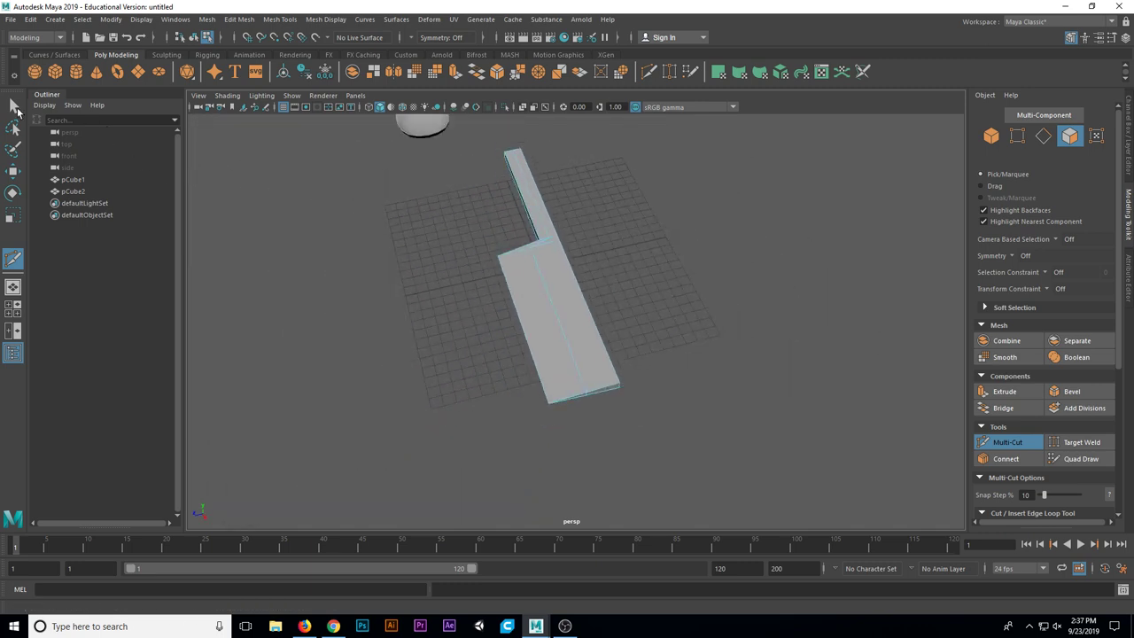
Select the two middle vertices at the blade's free end and pull them outward along X to form a pointed tip.
{"action": "left_click", "coordinate": [17, 110]}
{"action": "middle_click_drag", "start_coordinate": [615, 378], "coordinate": [549, 303], "text": "alt"}
{"action": "scroll", "coordinate": [543, 312], "scroll_direction": "up", "scroll_amount": 4}
{"action": "right_click_drag", "start_coordinate": [442, 265], "coordinate": [441, 261]}
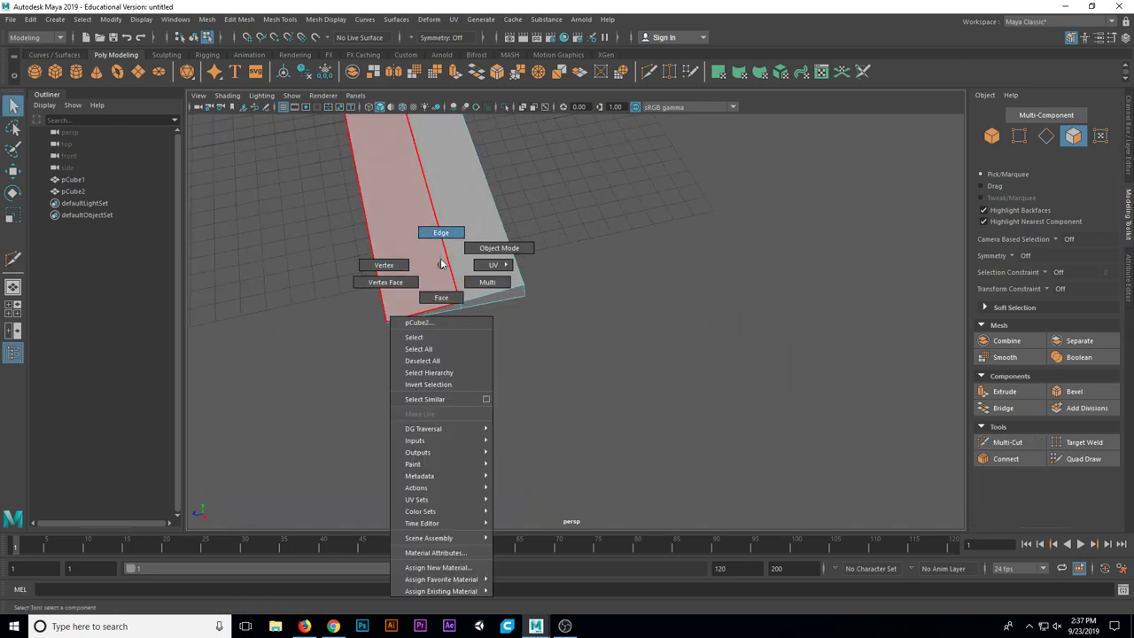
{"action": "left_click", "coordinate": [384, 274]}
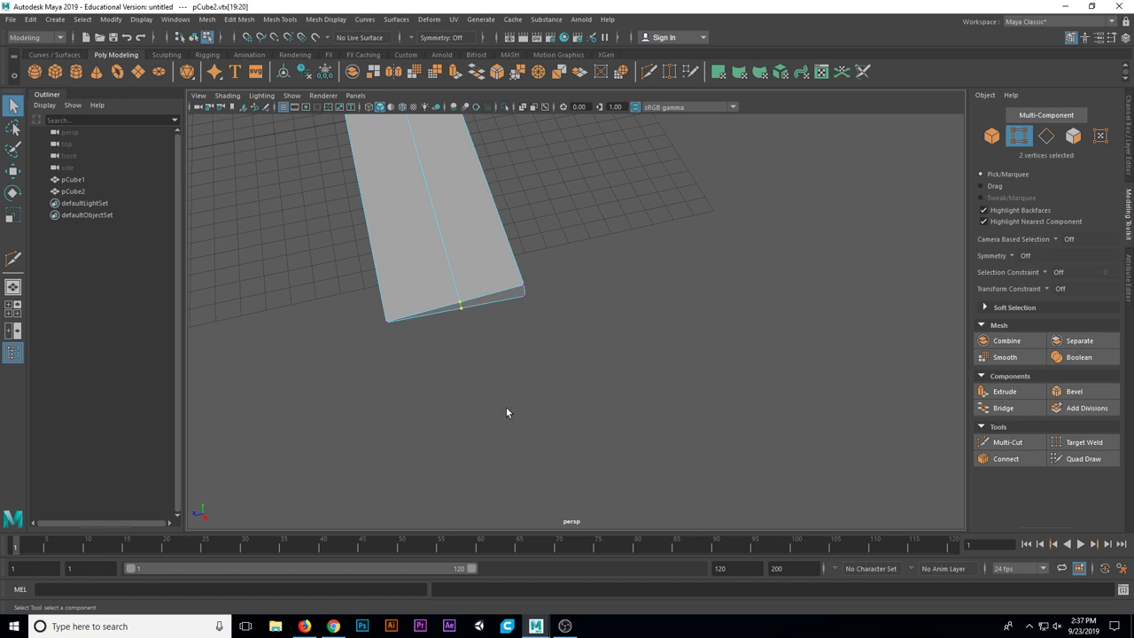
{"action": "key", "text": "w"}
{"action": "left_click_drag", "start_coordinate": [507, 400], "coordinate": [640, 381], "text": "alt"}
{"action": "left_click_drag", "start_coordinate": [709, 306], "coordinate": [772, 293]}
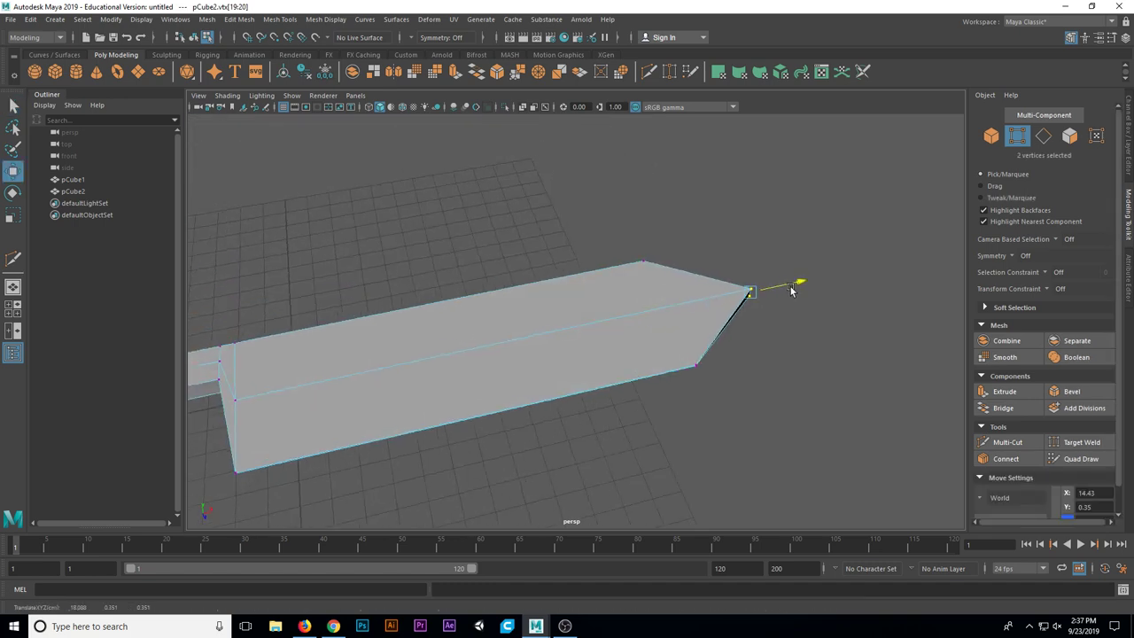
Return the knife to object mode, preview it smoothed, and restore its unsmoothed display.
{"action": "scroll", "coordinate": [607, 390], "scroll_direction": "down", "scroll_amount": 5}
{"action": "left_click_drag", "start_coordinate": [608, 396], "coordinate": [666, 374], "text": "alt"}
{"action": "left_click", "coordinate": [13, 105]}
{"action": "right_click_drag", "start_coordinate": [559, 274], "coordinate": [596, 259]}
{"action": "left_click_drag", "start_coordinate": [571, 293], "coordinate": [522, 382], "text": "alt"}
{"action": "key", "text": "3"}
{"action": "middle_click_drag", "start_coordinate": [524, 383], "coordinate": [607, 418], "text": "alt"}
{"action": "scroll", "coordinate": [607, 418], "scroll_direction": "up", "scroll_amount": 3}
{"action": "left_click_drag", "start_coordinate": [607, 420], "coordinate": [656, 371], "text": "alt"}
{"action": "key", "text": "1"}
Examine the spoon and the knife from several angles, selecting each in turn to compare their shapes and edge layouts.
{"action": "middle_click_drag", "start_coordinate": [369, 361], "coordinate": [537, 396], "text": "alt"}
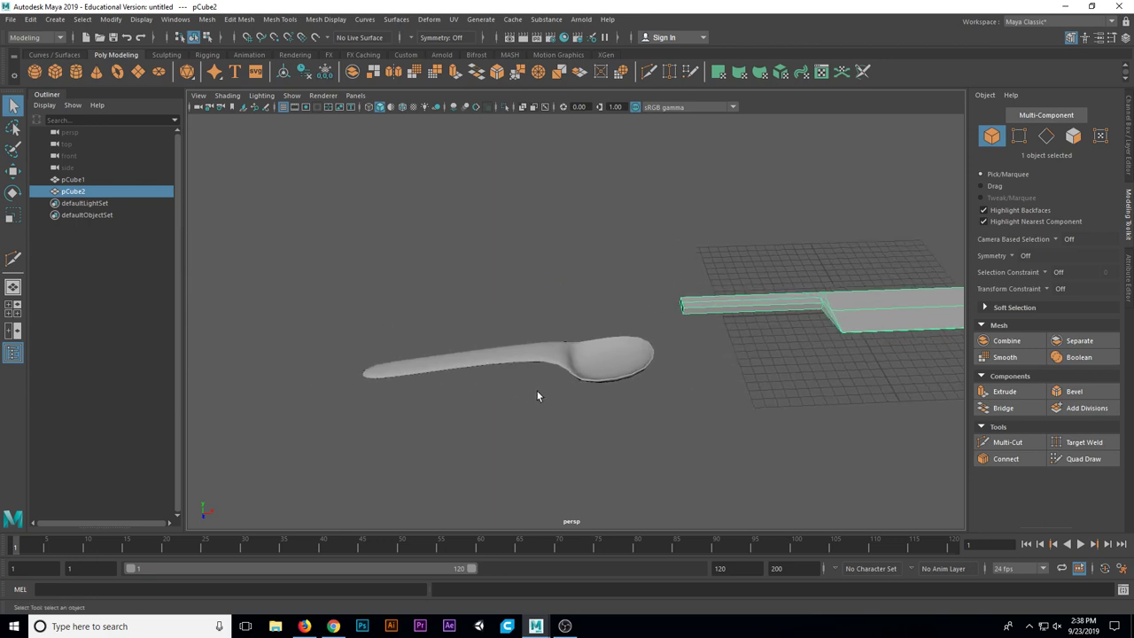
{"action": "left_click", "coordinate": [529, 354]}
{"action": "middle_click_drag", "start_coordinate": [681, 396], "coordinate": [550, 422], "text": "alt"}
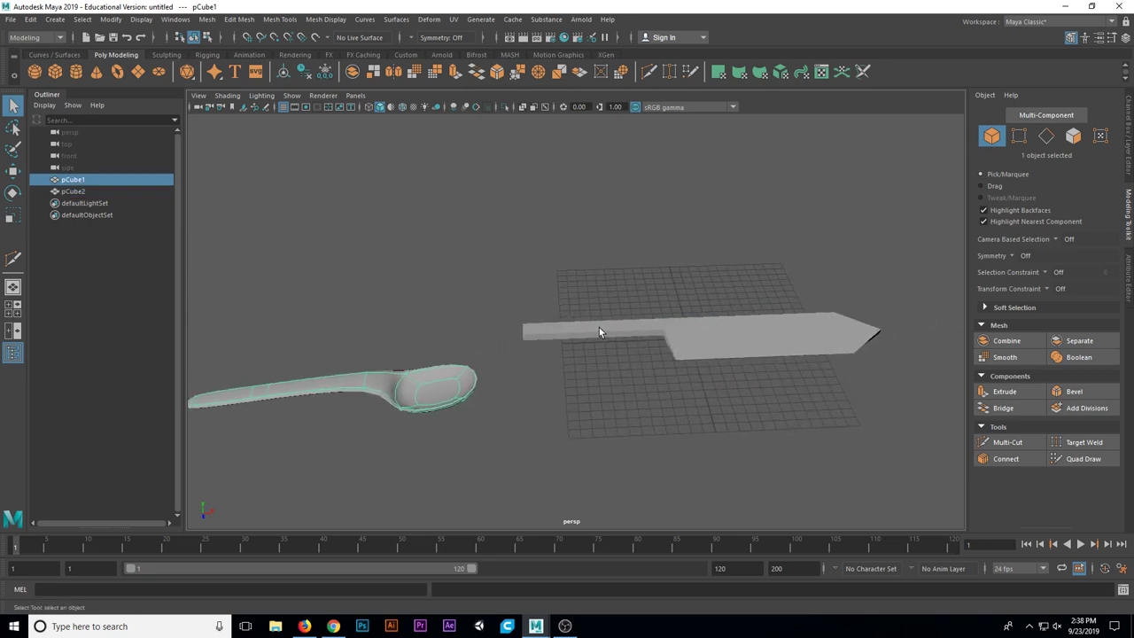
{"action": "left_click", "coordinate": [600, 328]}
{"action": "scroll", "coordinate": [659, 426], "scroll_direction": "up", "scroll_amount": 4}
{"action": "scroll", "coordinate": [683, 418], "scroll_direction": "down", "scroll_amount": 3}
{"action": "middle_click_drag", "start_coordinate": [678, 417], "coordinate": [500, 413], "text": "alt"}
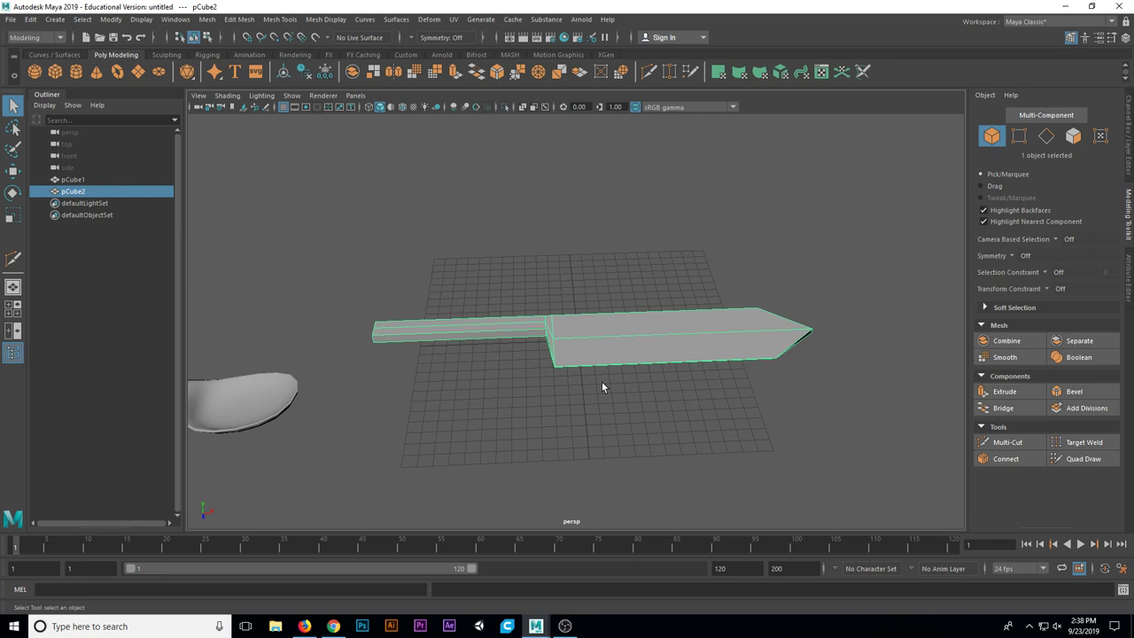
{"action": "left_click_drag", "start_coordinate": [602, 387], "coordinate": [569, 362], "text": "alt"}
{"action": "left_click", "coordinate": [382, 228]}
{"action": "left_click", "coordinate": [379, 209]}
{"action": "left_click_drag", "start_coordinate": [402, 306], "coordinate": [486, 309], "text": "alt"}
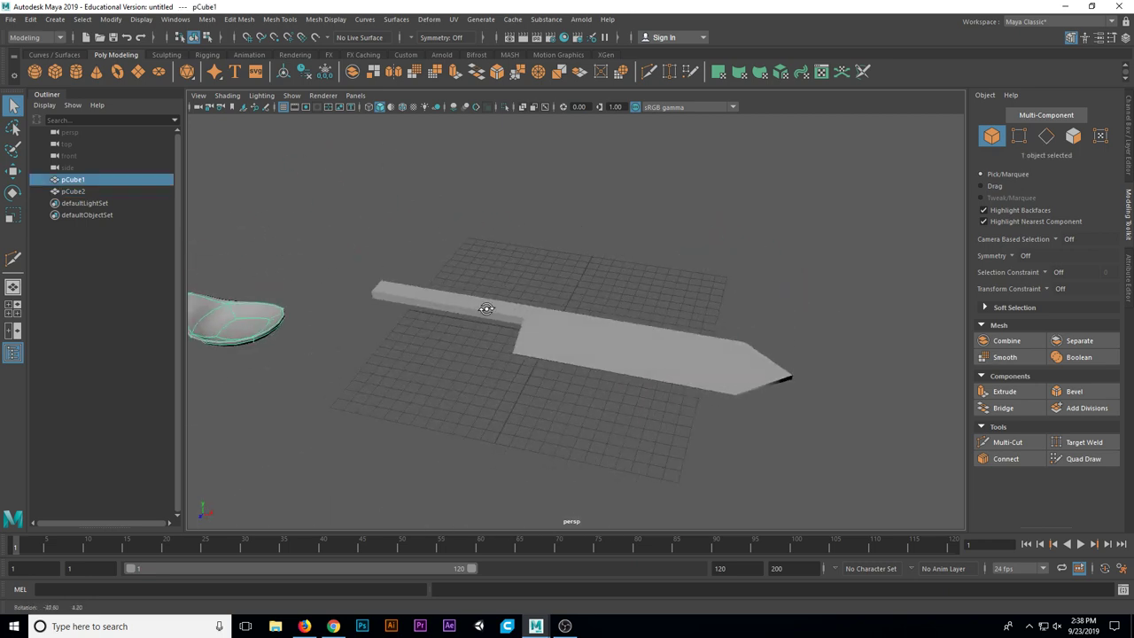
{"action": "left_click", "coordinate": [565, 321]}
{"action": "left_click_drag", "start_coordinate": [564, 321], "coordinate": [506, 372], "text": "alt"}
{"action": "middle_click_drag", "start_coordinate": [507, 372], "coordinate": [348, 313], "text": "alt"}
{"action": "scroll", "coordinate": [347, 313], "scroll_direction": "down", "scroll_amount": 5}
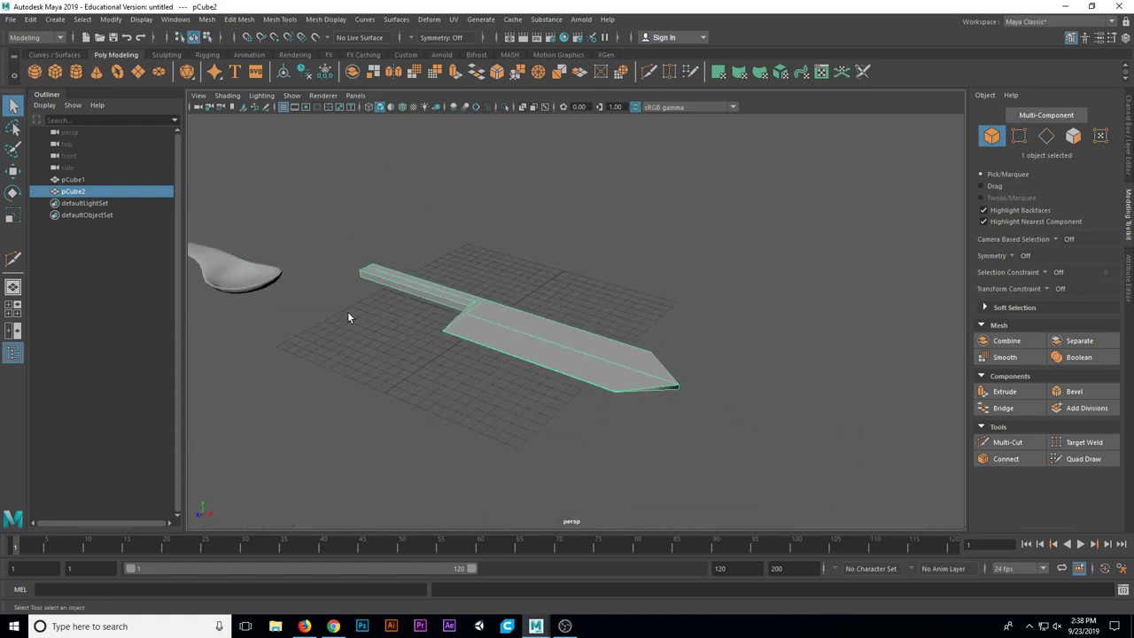
{"action": "left_click_drag", "start_coordinate": [347, 311], "coordinate": [555, 349], "text": "alt"}
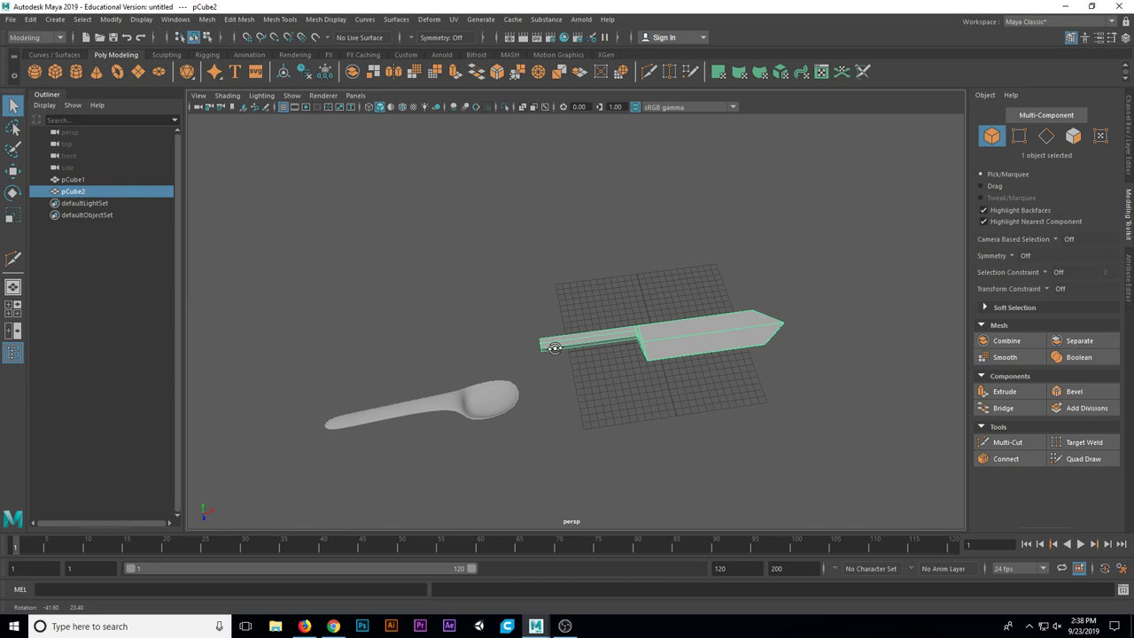
{"action": "middle_click_drag", "start_coordinate": [694, 370], "coordinate": [729, 373], "text": "alt"}
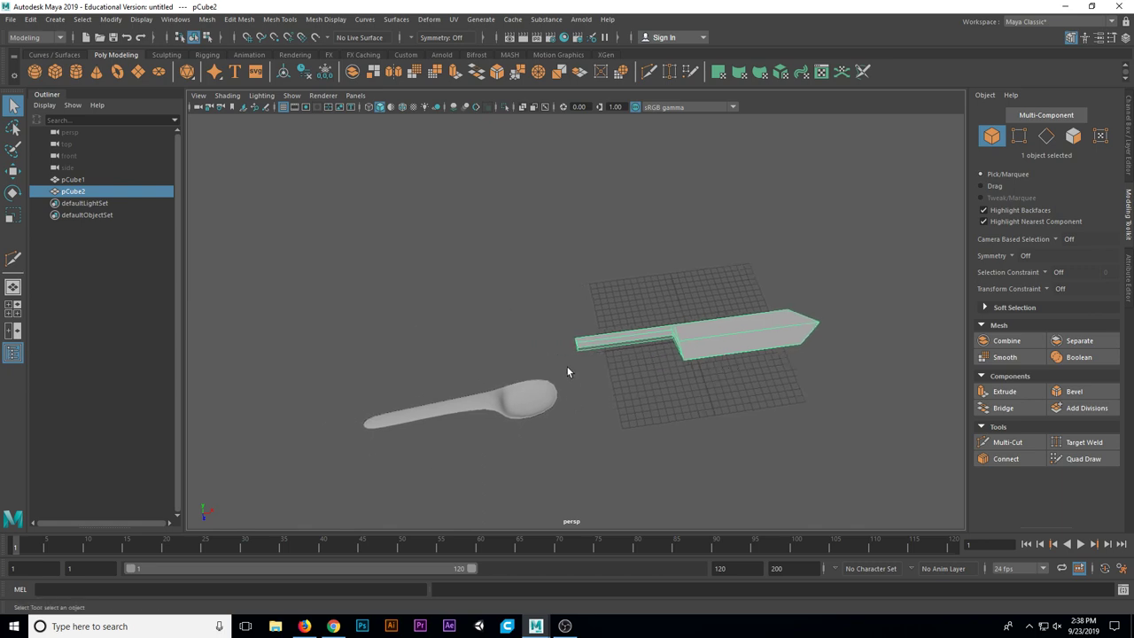
{"action": "left_click", "coordinate": [524, 405]}
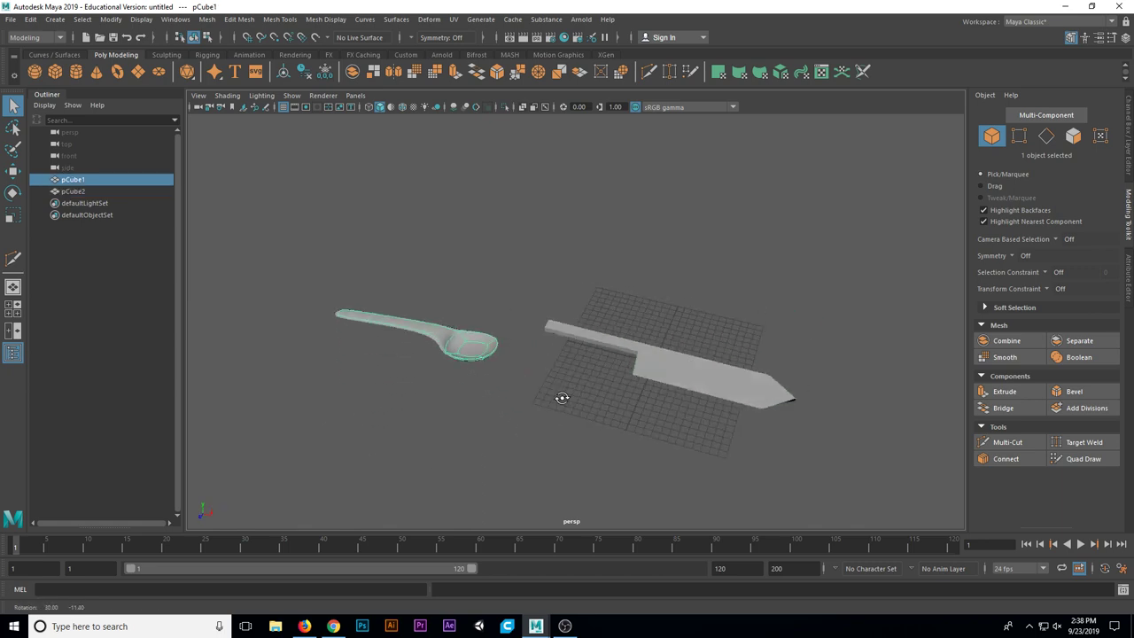